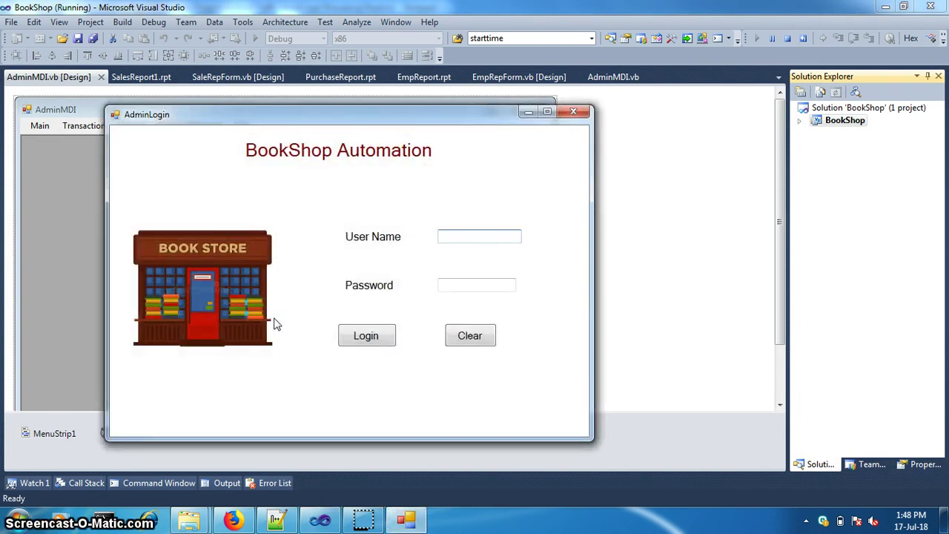
Log in to BookShop as Admin with the administrator password to reach the AdminMDI window
type("Admin")
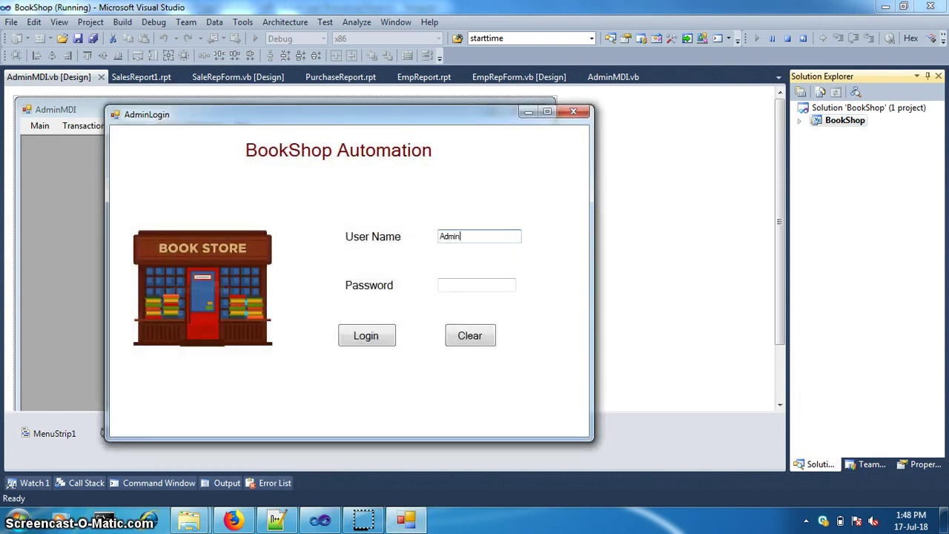
key("Tab")
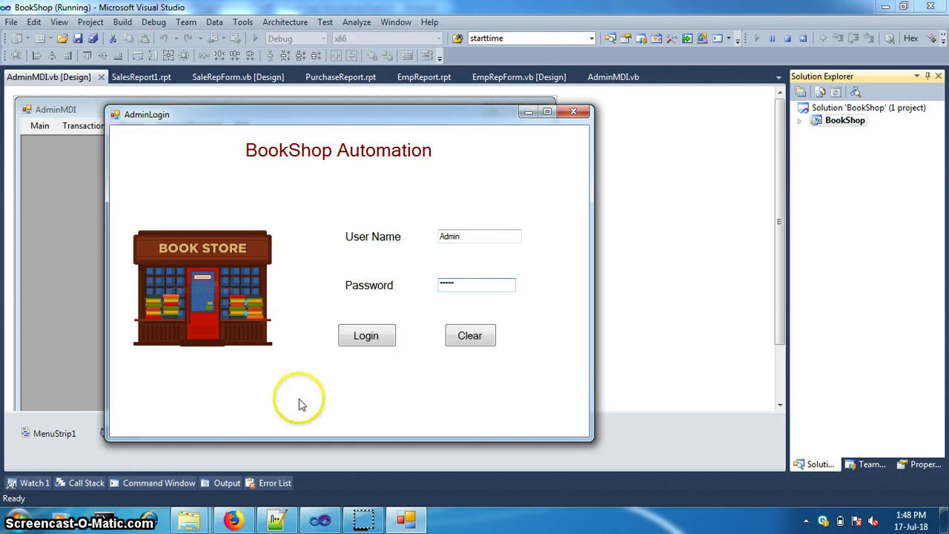
left_click(352, 338)
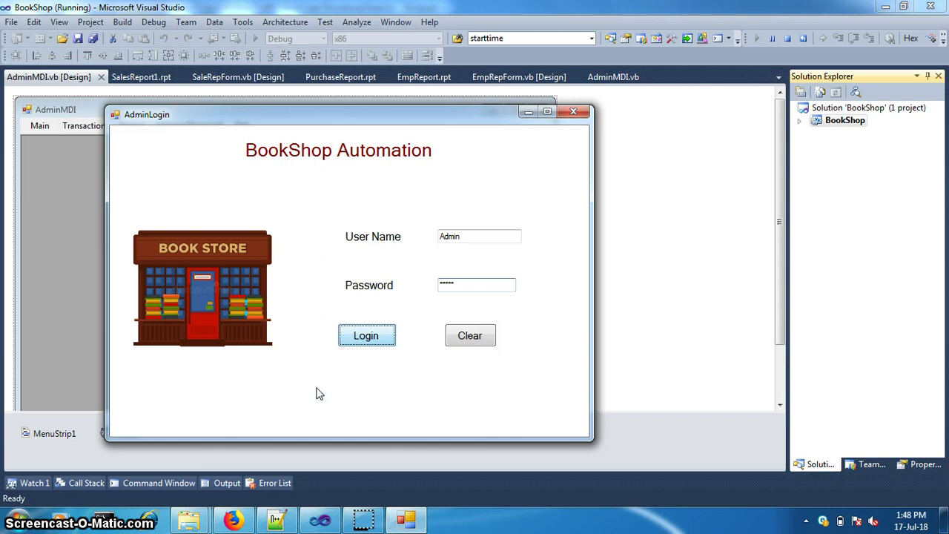
key("Return")
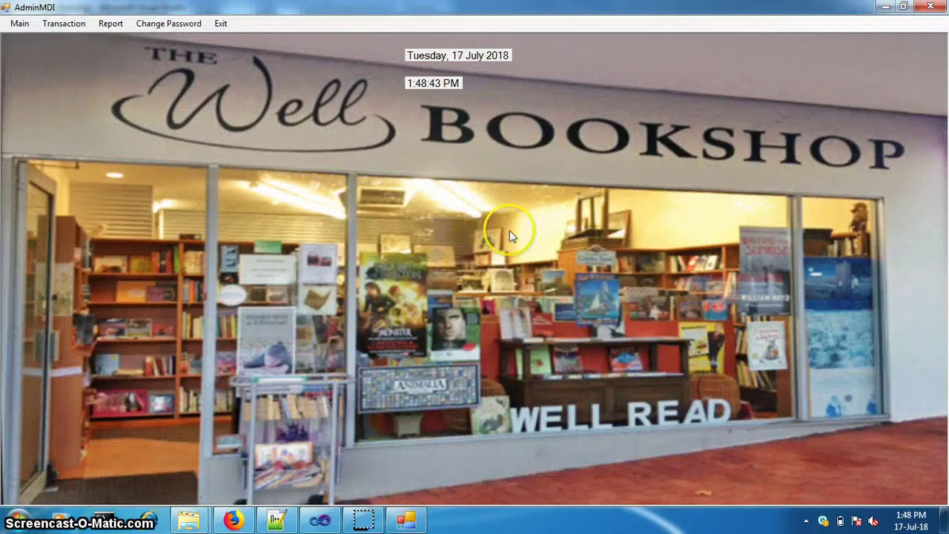
Open the Customer Details form and enter the new customer's name
left_click(19, 23)
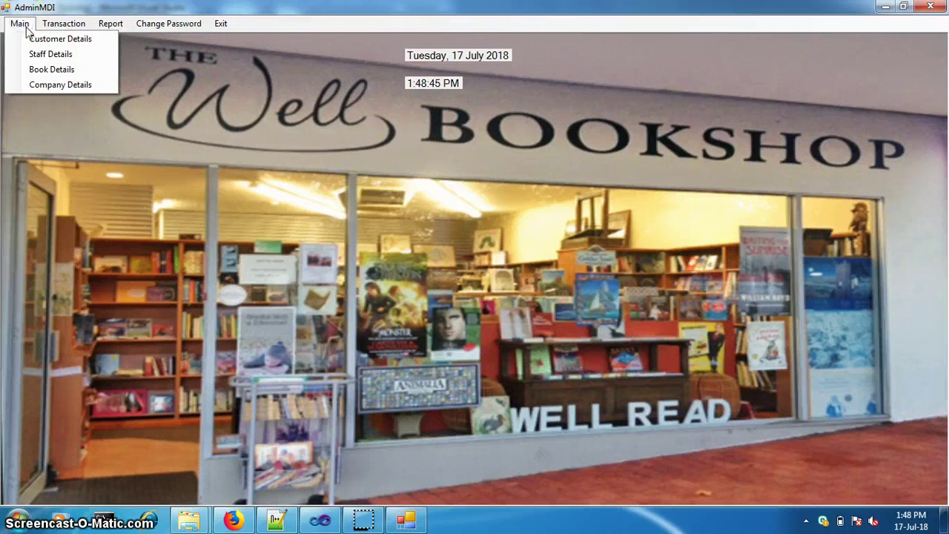
left_click(37, 40)
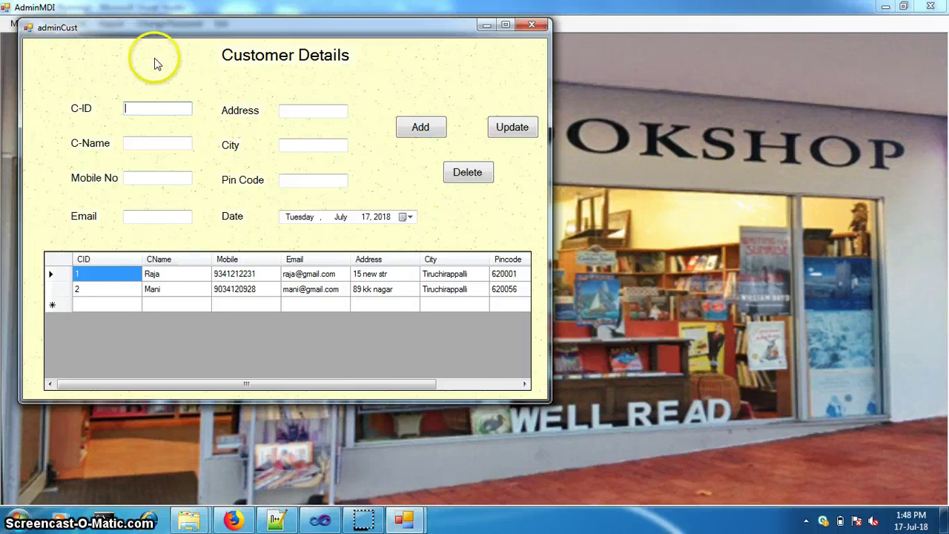
key("Tab")
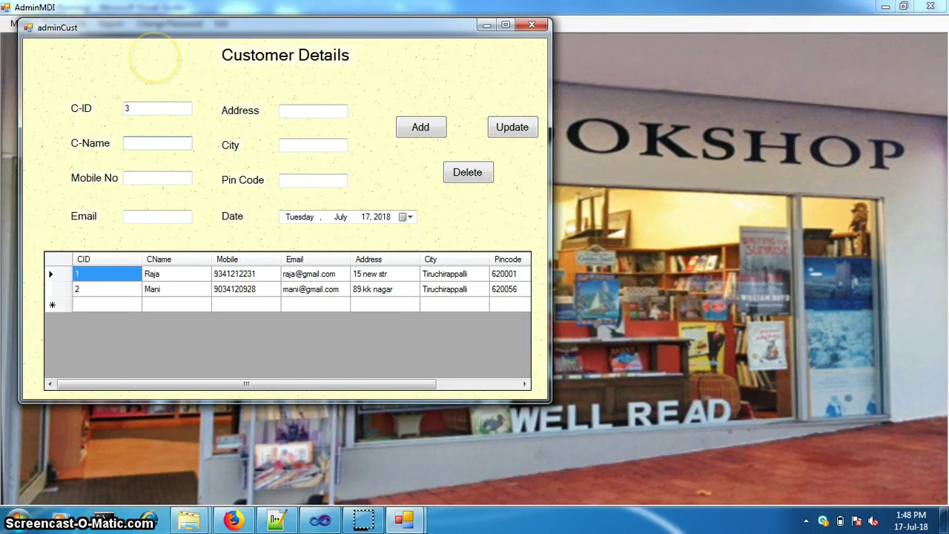
type("B")
key("BackSpace")
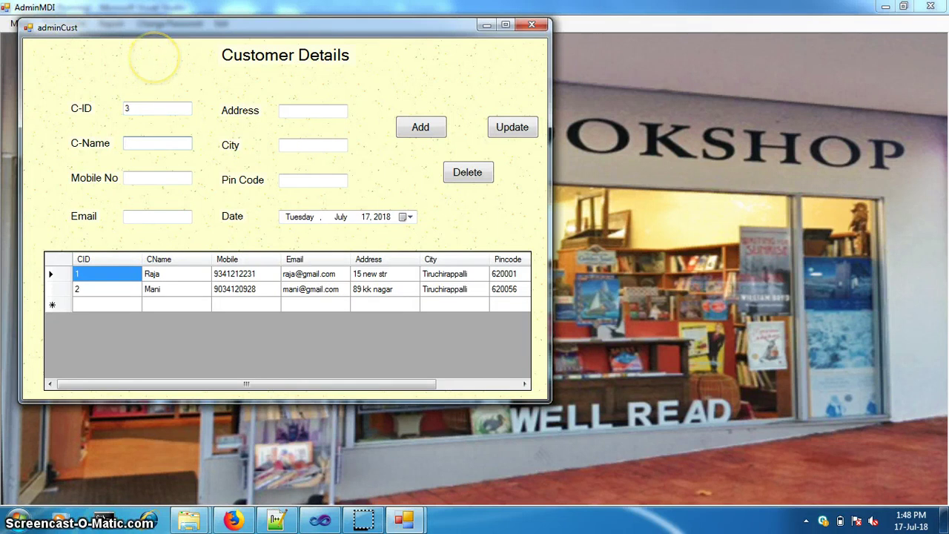
type("A")
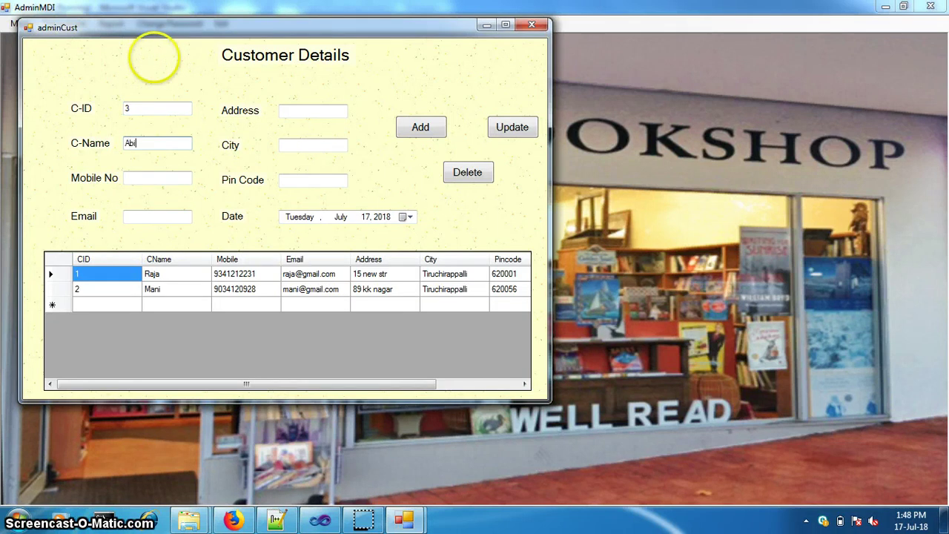
type("bi")
Enter the customer's mobile number, e-mail address and street address
key("Tab")
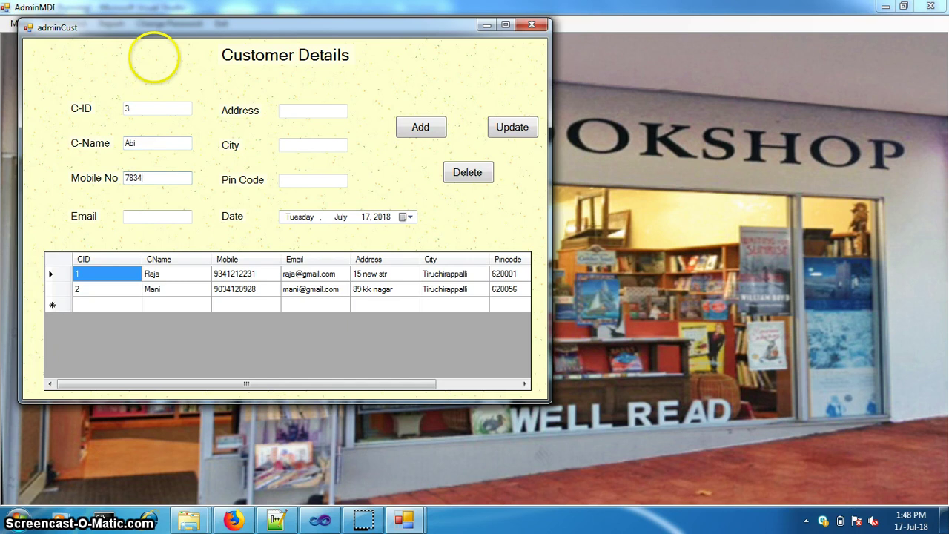
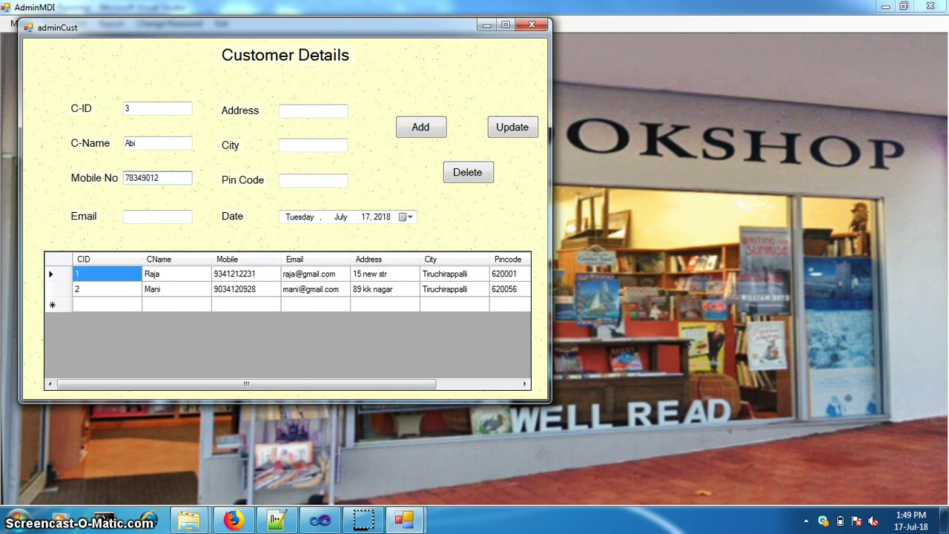
key("Tab")
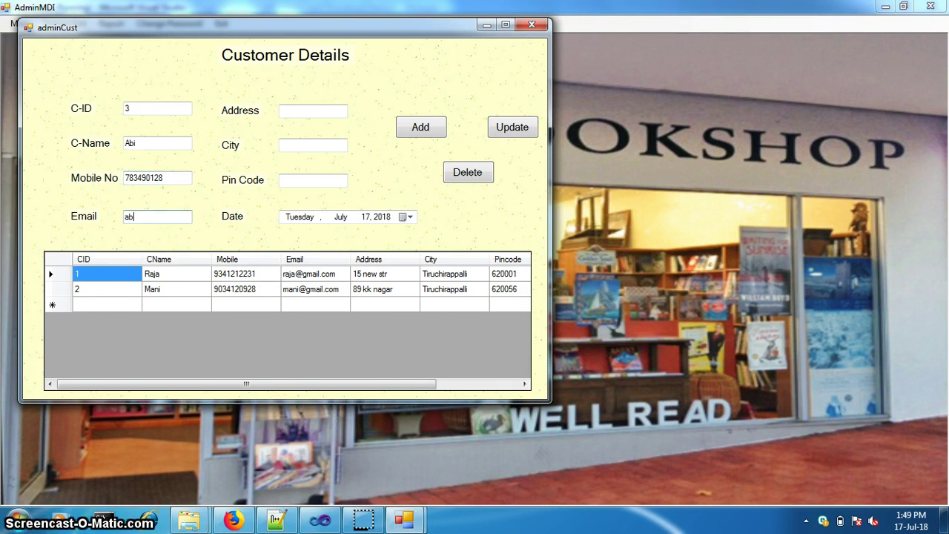
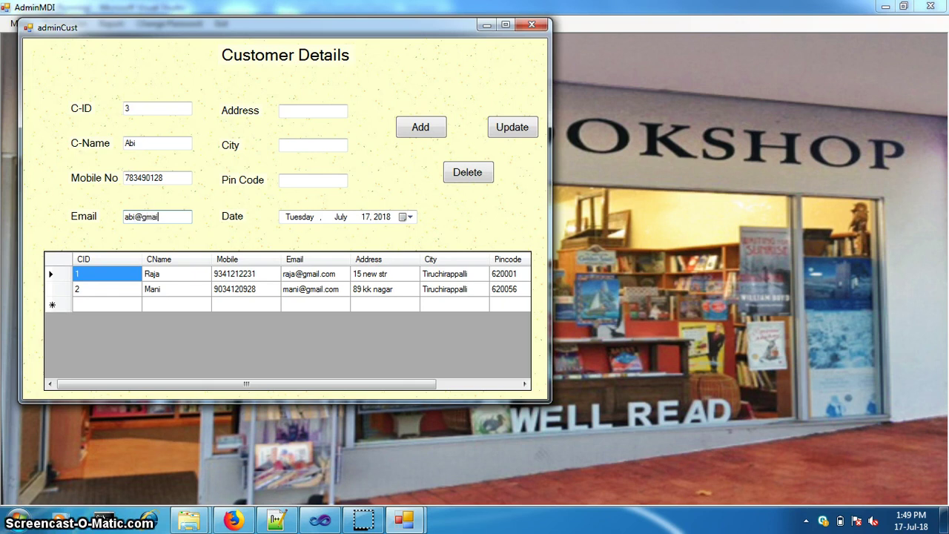
key("Tab")
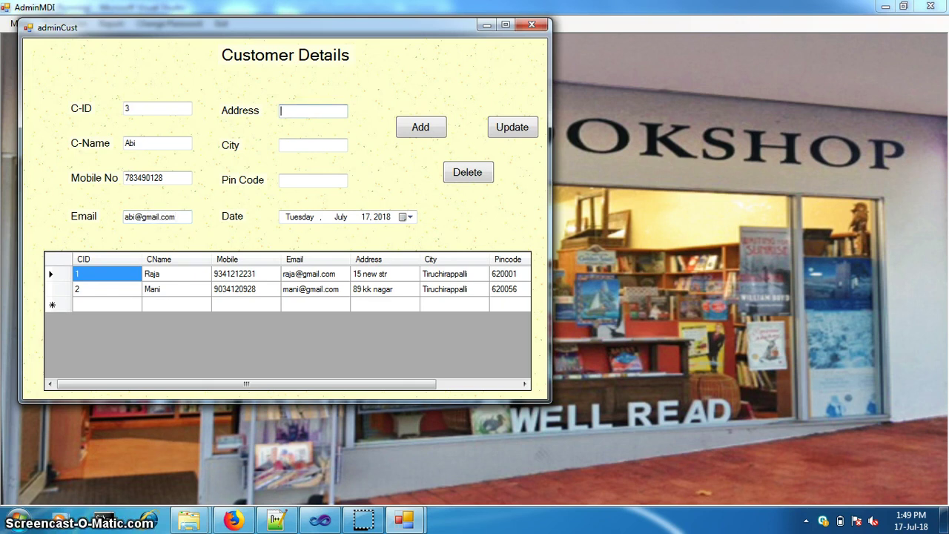
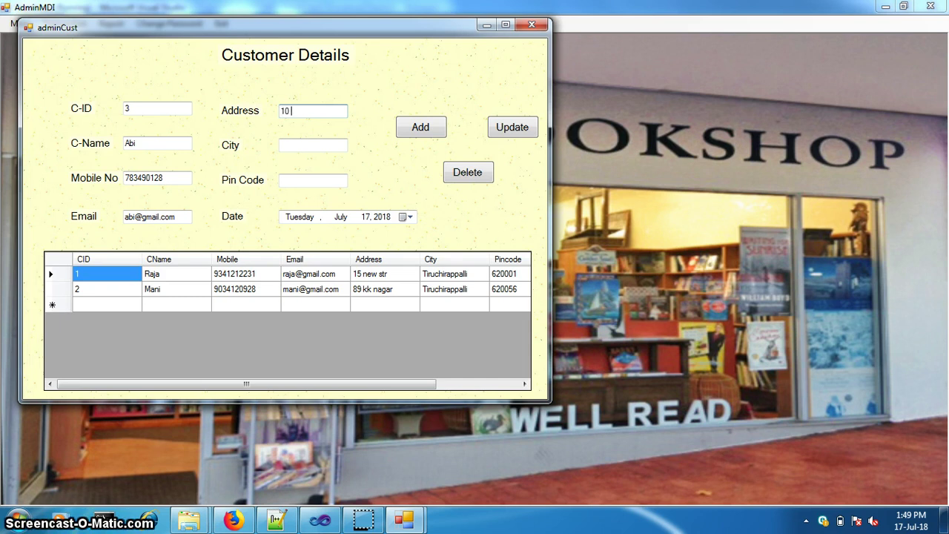
Set the customer's city to Erode and fill in the pin code
left_click(312, 145)
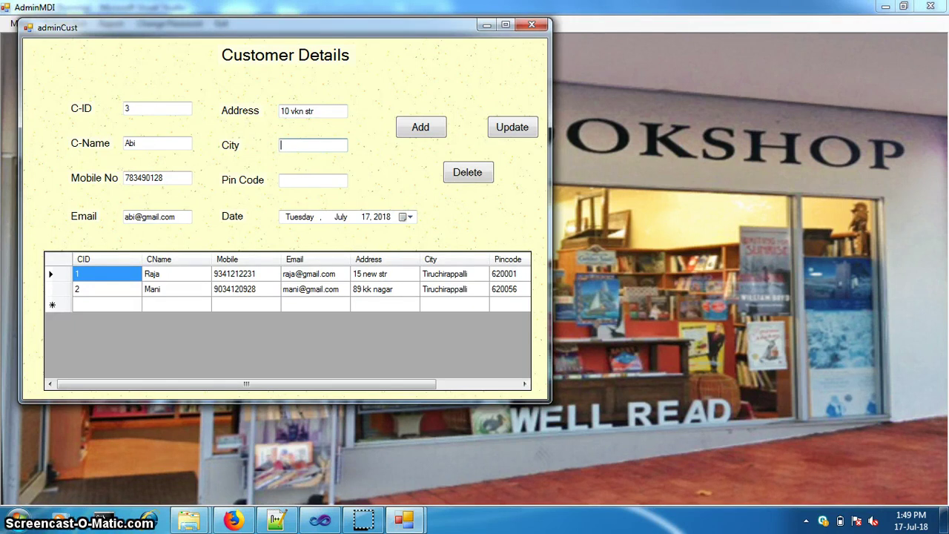
type("E")
key("Down")
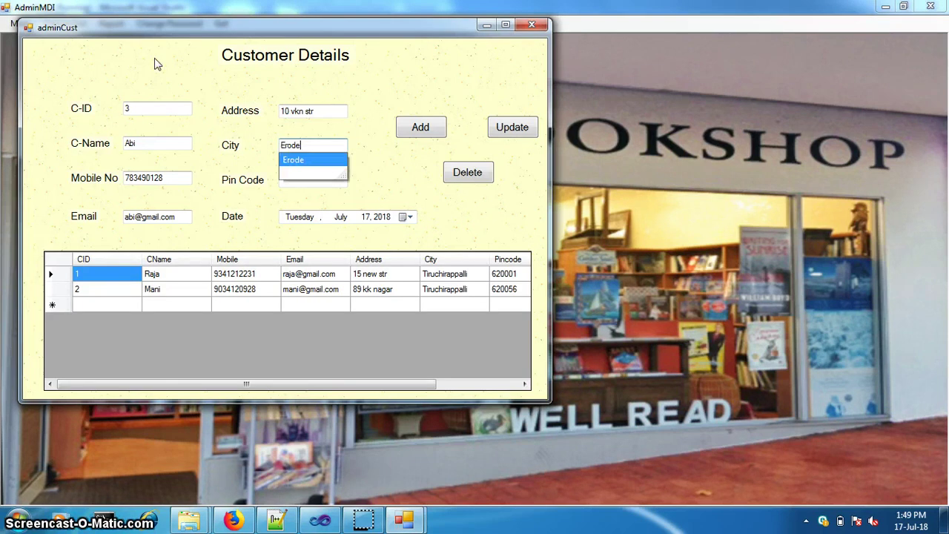
key("Return")
key("Tab")
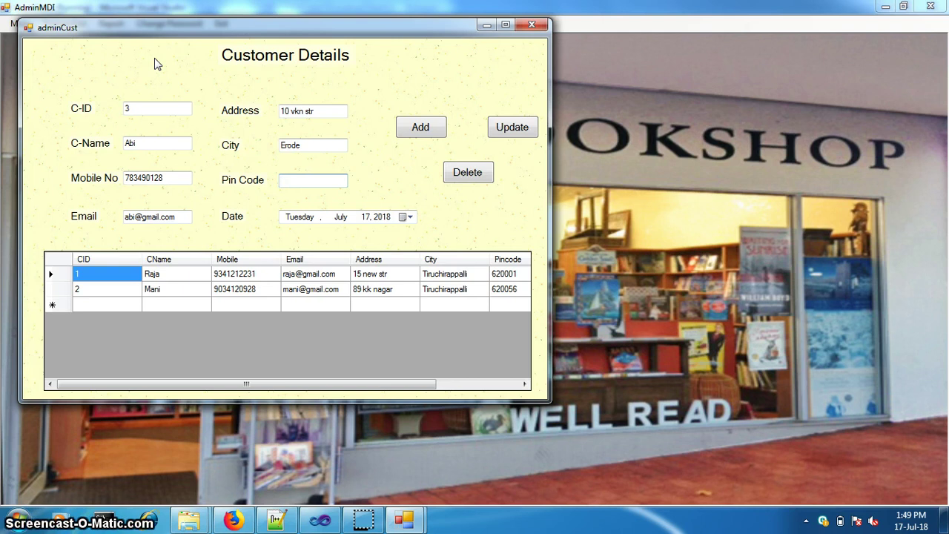
type("672899")
Fix the rejected mobile number to ten digits and add the customer as record 3
left_click(429, 133)
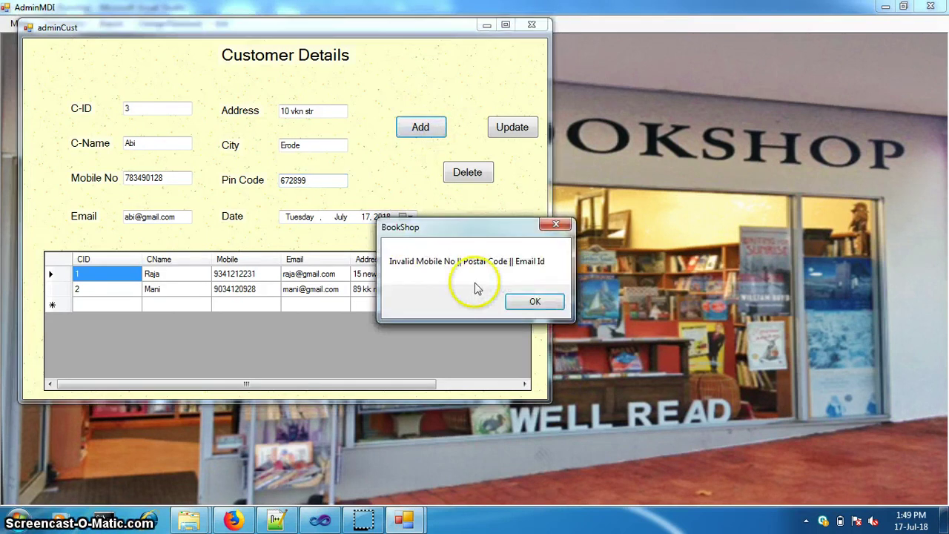
left_click(535, 301)
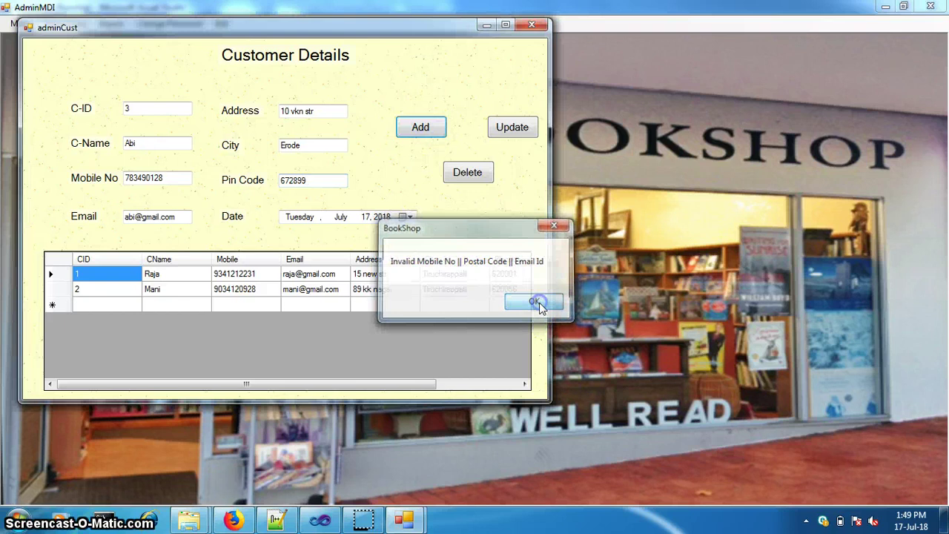
left_click(176, 178)
type("1")
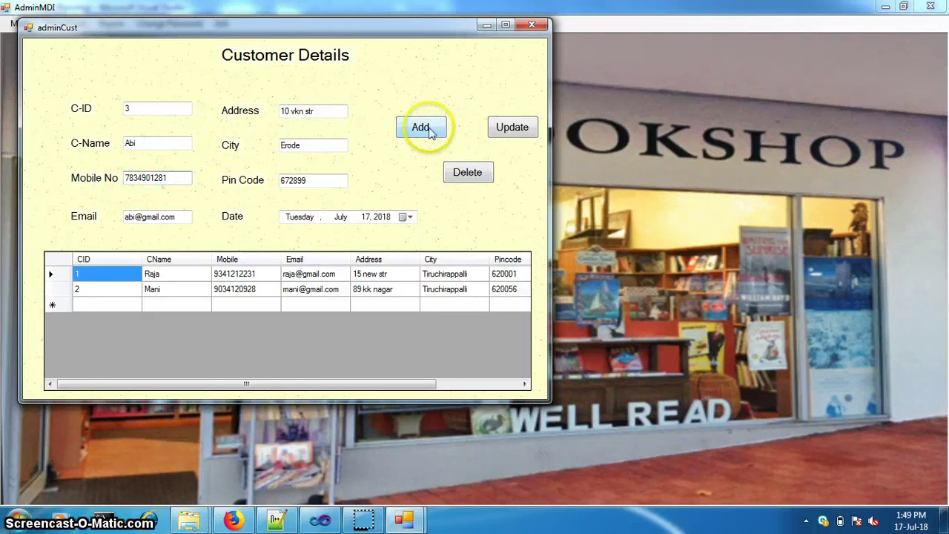
left_click(423, 127)
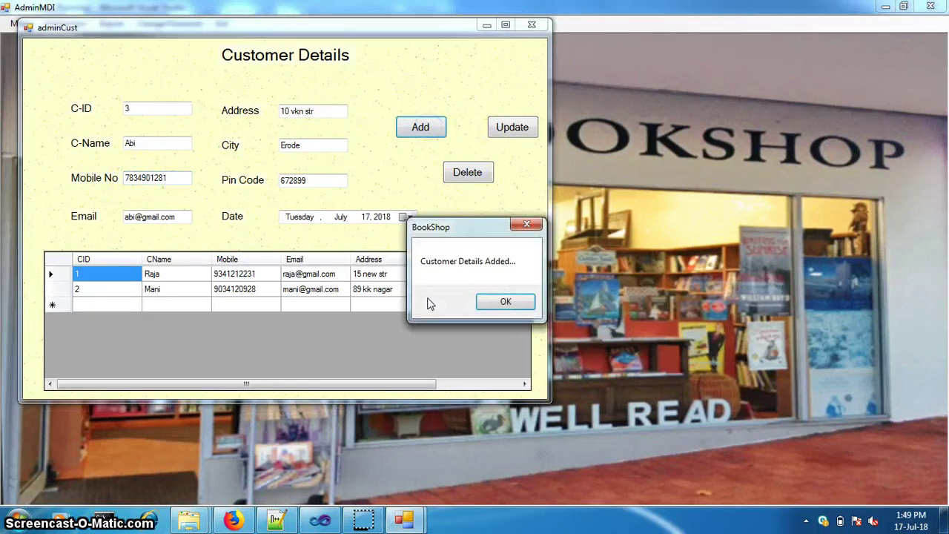
left_click(504, 301)
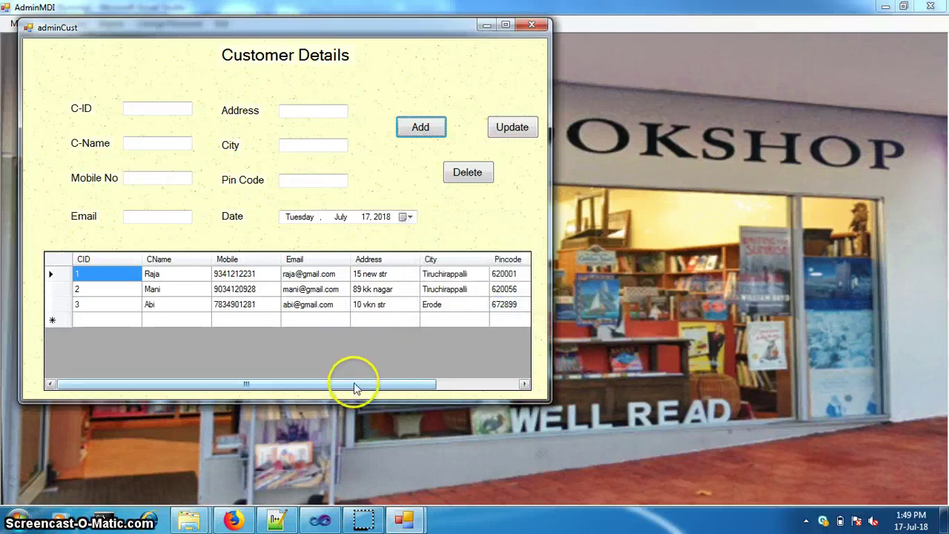
Change customer 3's city from Erode to Tiruchirappalli, replace the pin code and update the record
left_click(380, 310)
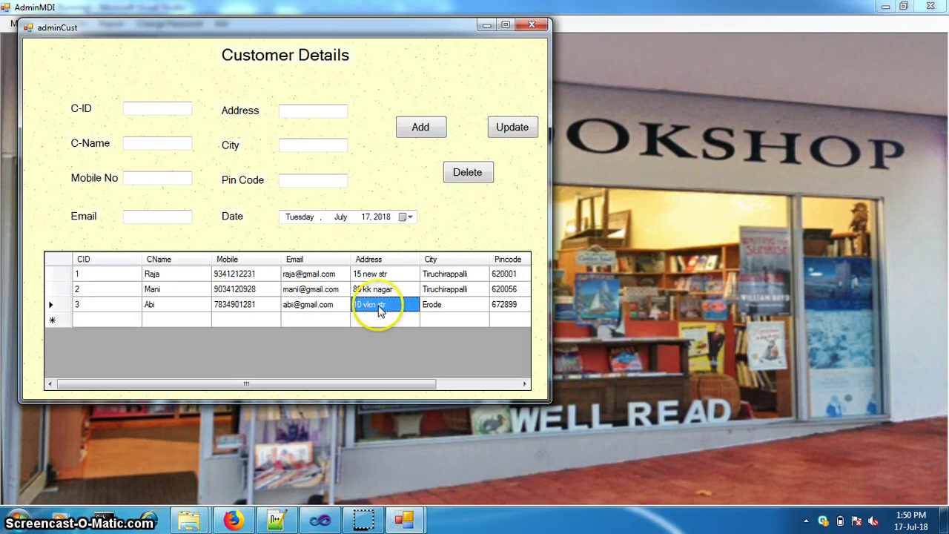
left_click(327, 145)
double_click(327, 145)
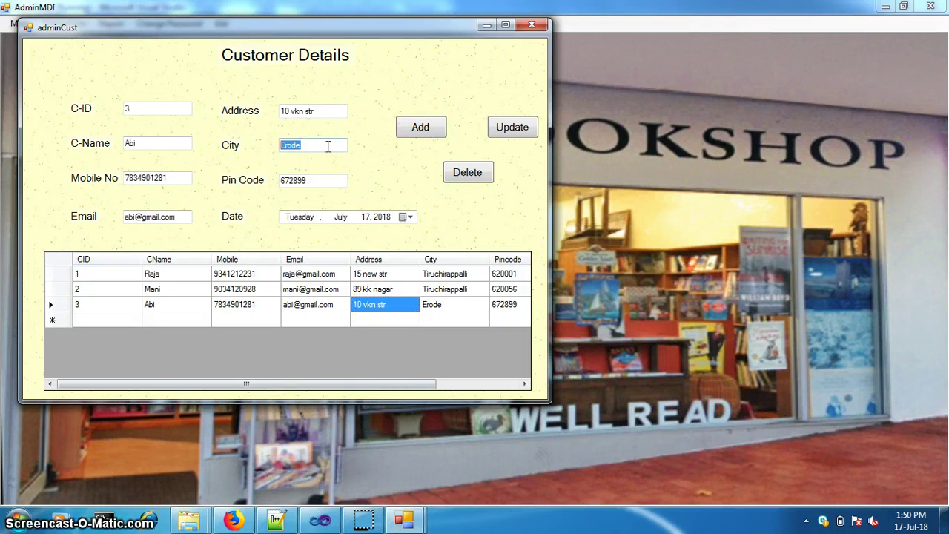
type("t")
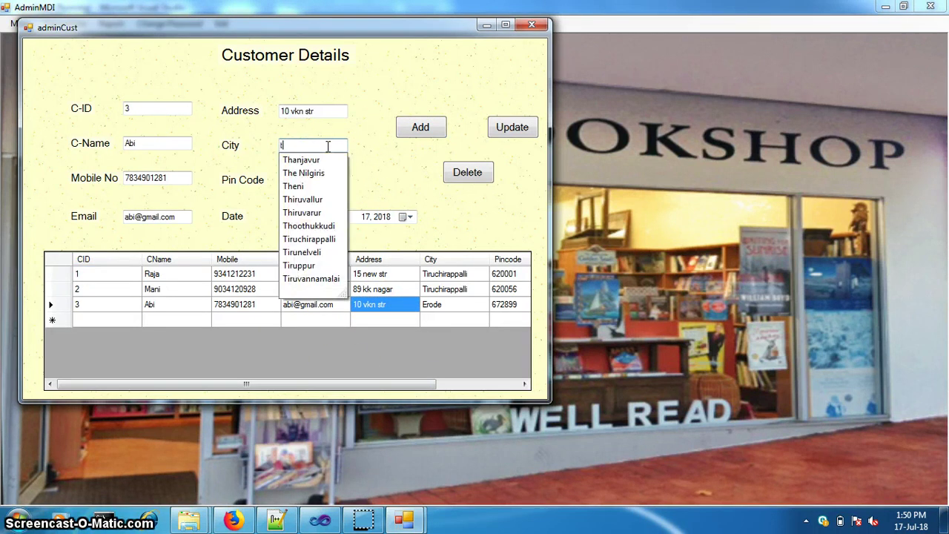
type("i")
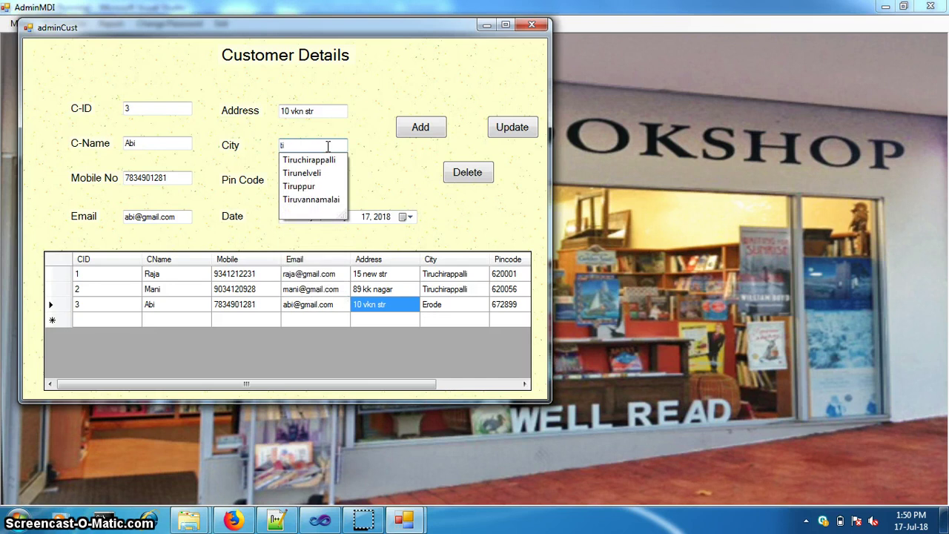
key("Down")
key("Return")
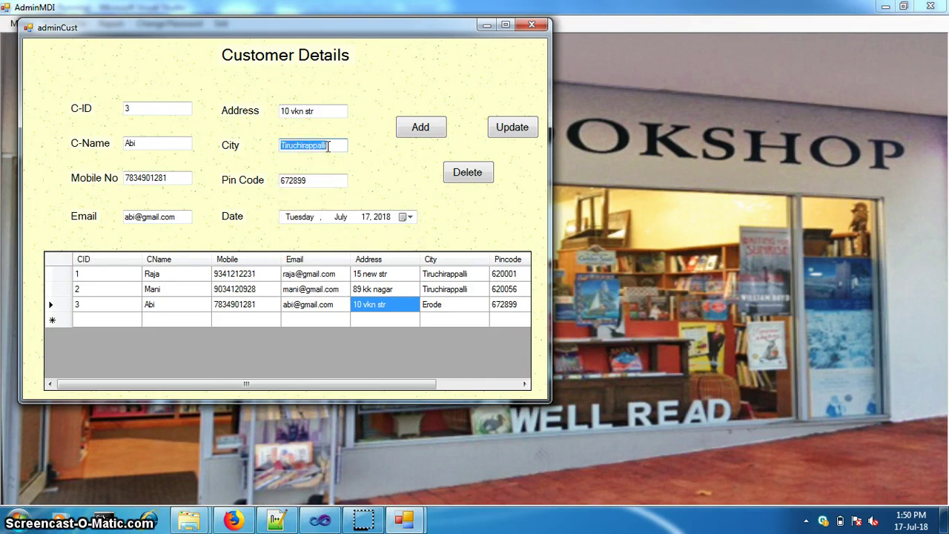
left_click(312, 173)
left_click_drag(313, 179, 264, 181)
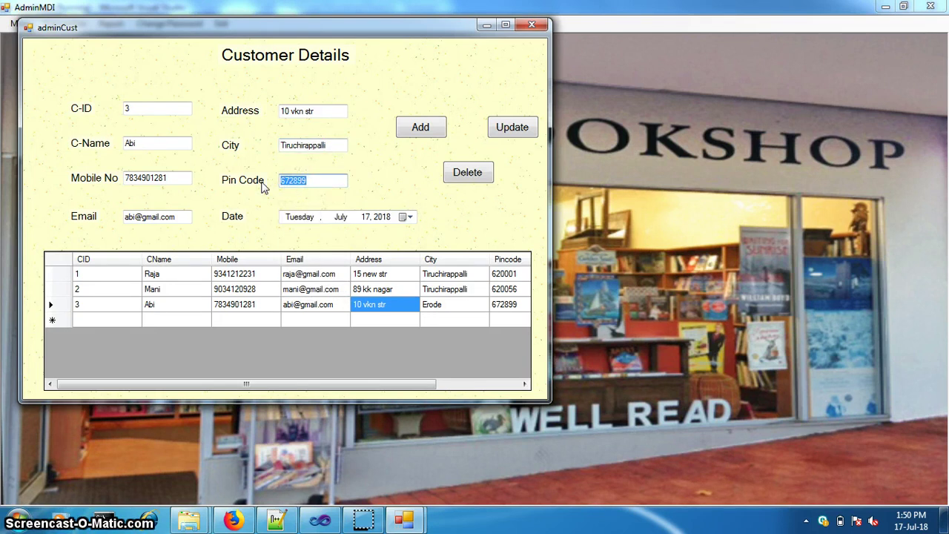
type("620002")
left_click(519, 129)
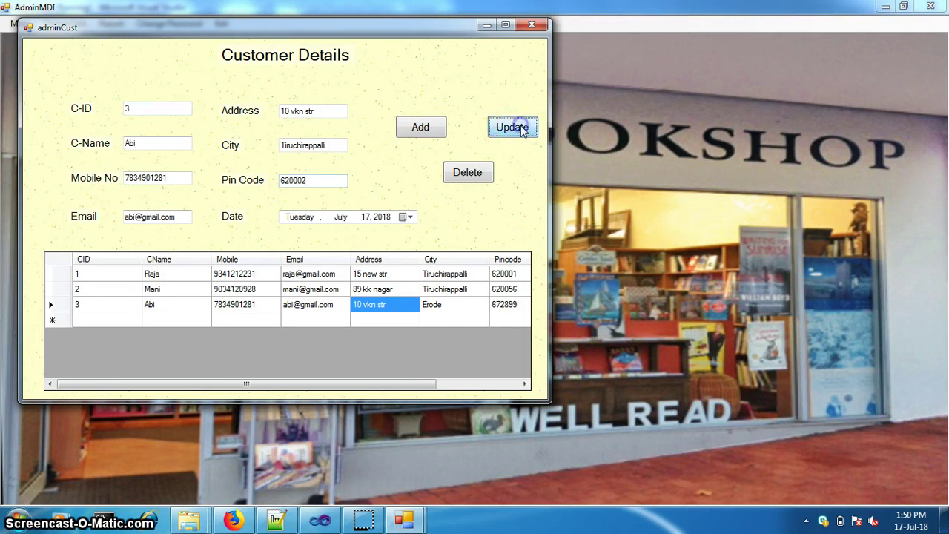
left_click(498, 299)
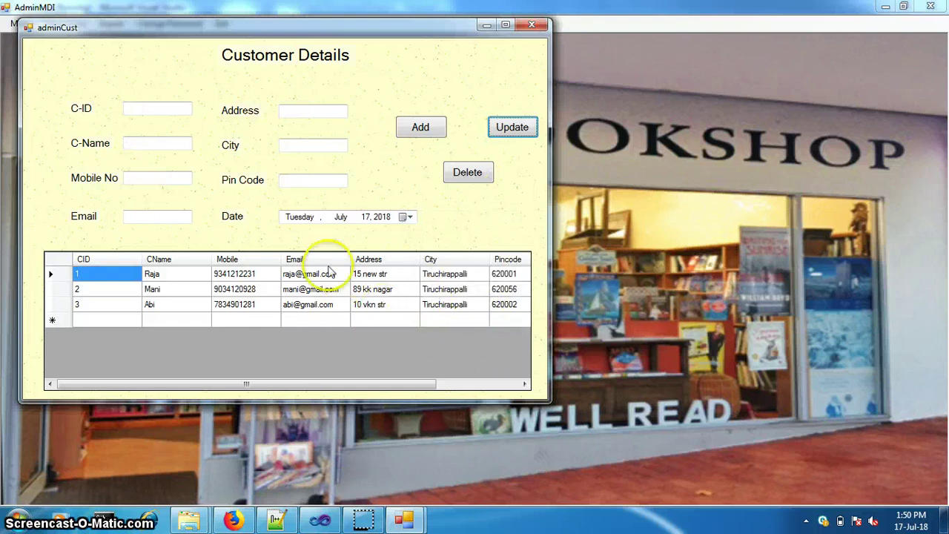
Close the customer form and open the Employee Details form
left_click(531, 24)
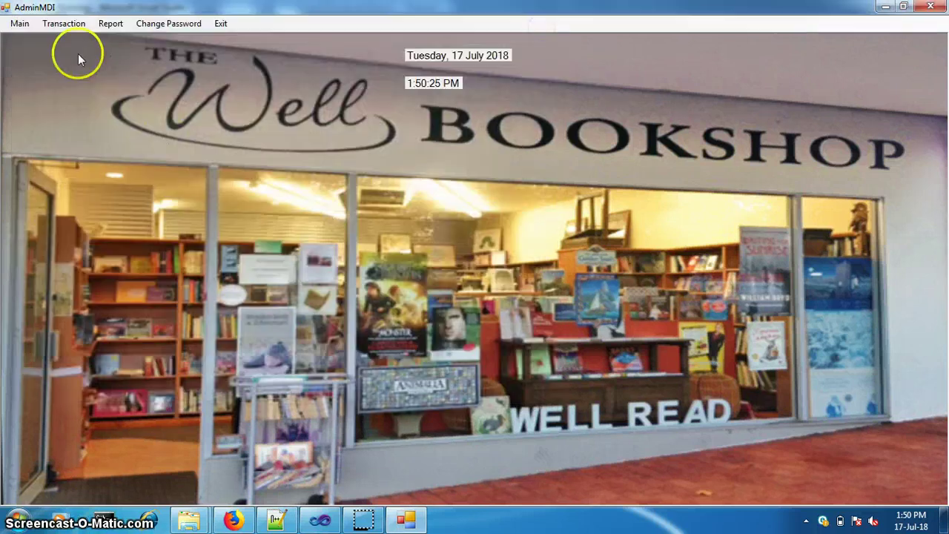
left_click(19, 23)
left_click(32, 54)
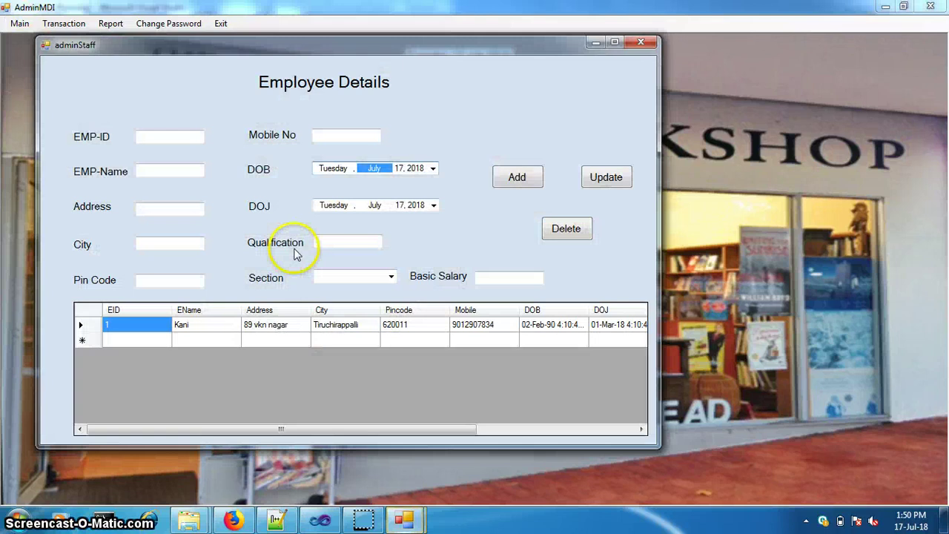
left_click(392, 277)
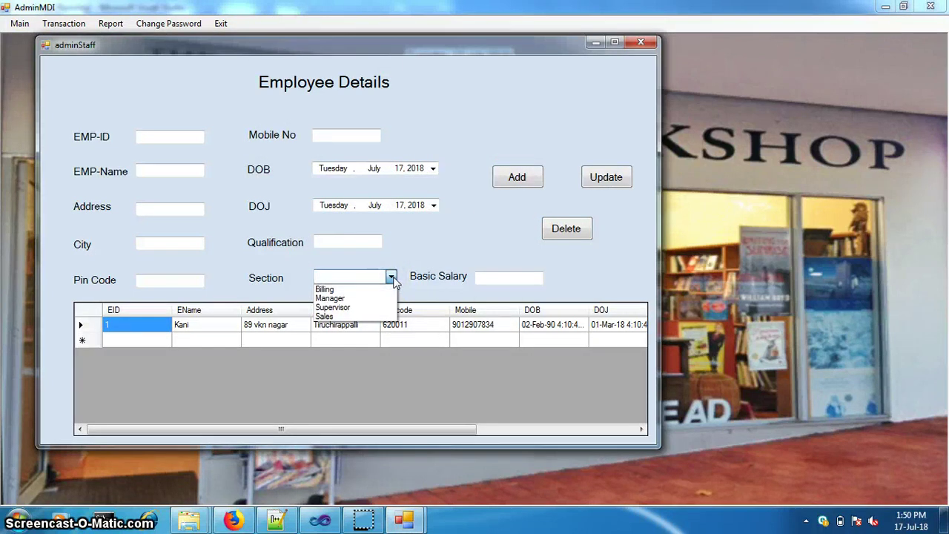
left_click(391, 278)
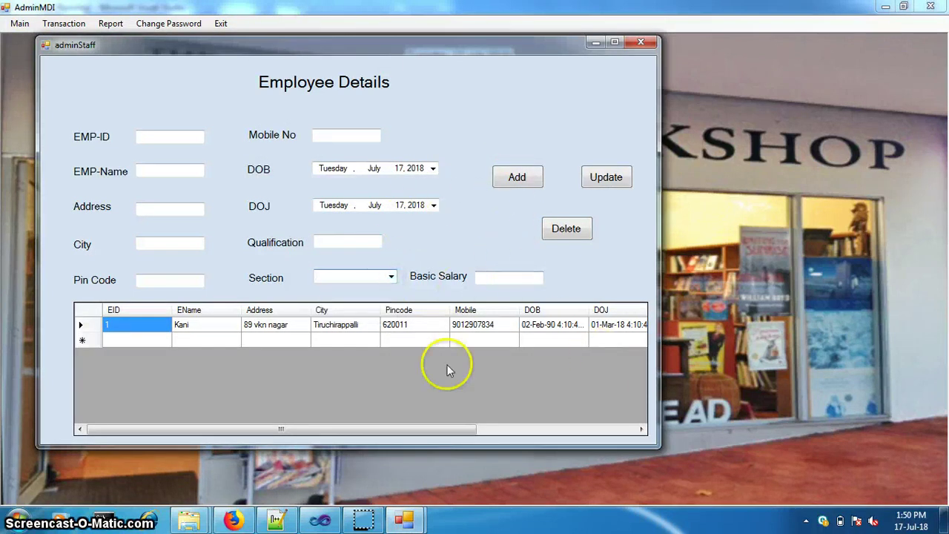
Change employee 1's basic salary from 7800 to 8000 and update the record
left_click(467, 327)
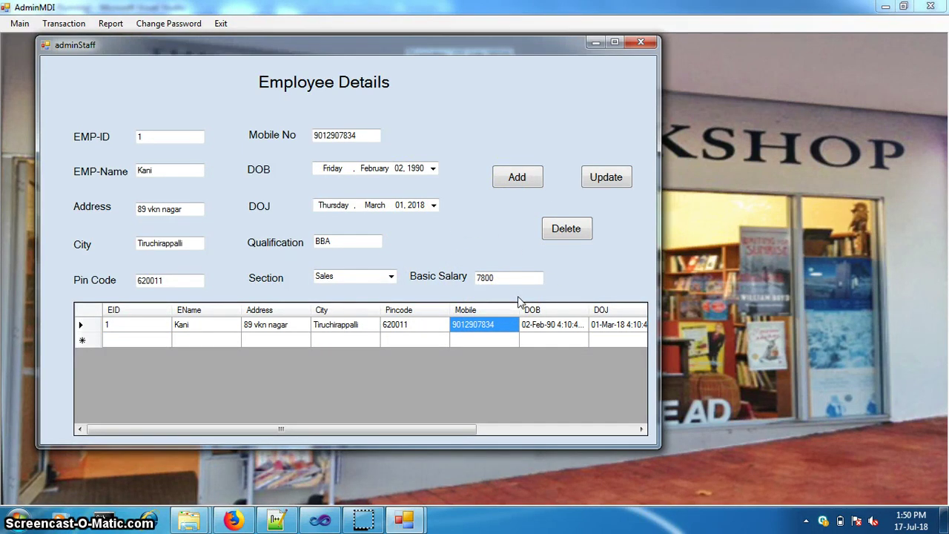
left_click(482, 334)
left_click(410, 284)
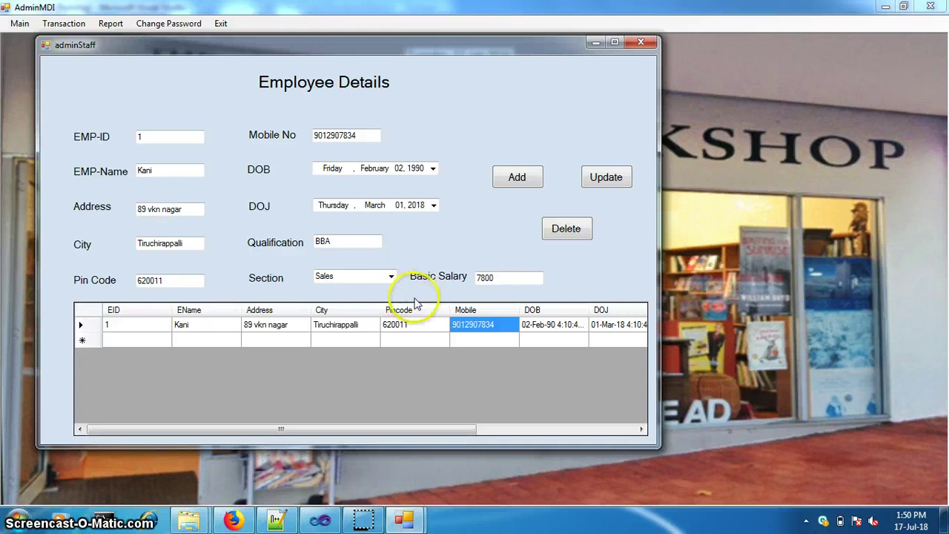
left_click_drag(496, 276, 429, 278)
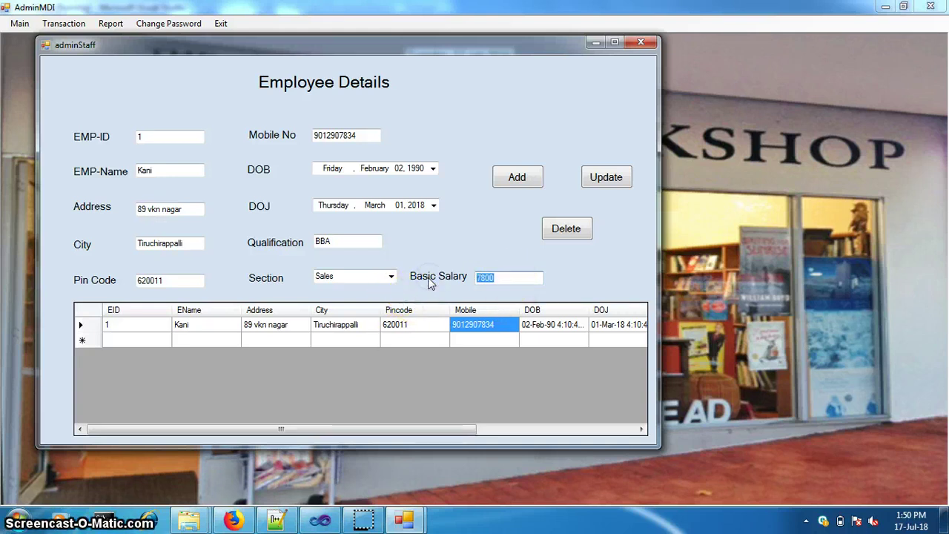
type("8000")
left_click(604, 177)
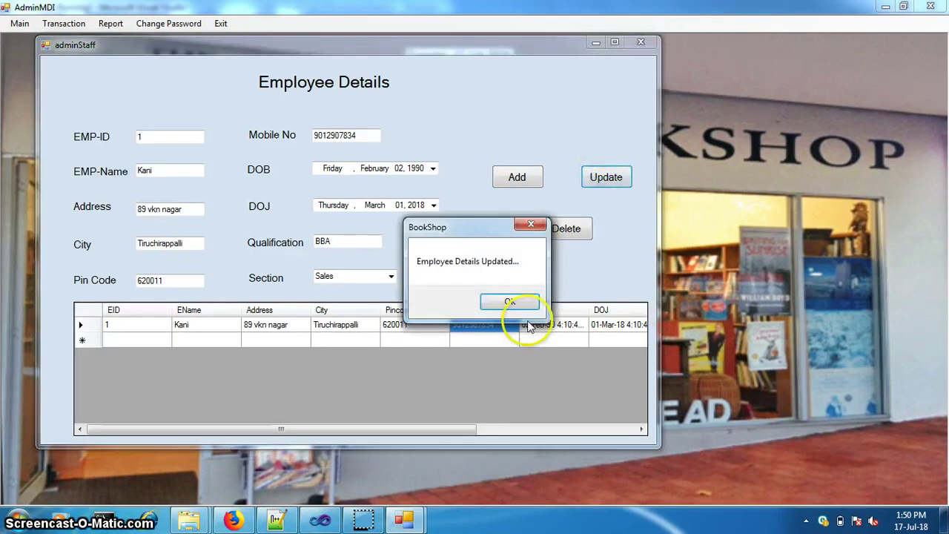
left_click(511, 301)
left_click_drag(472, 430, 673, 430)
left_click_drag(451, 436, 642, 418)
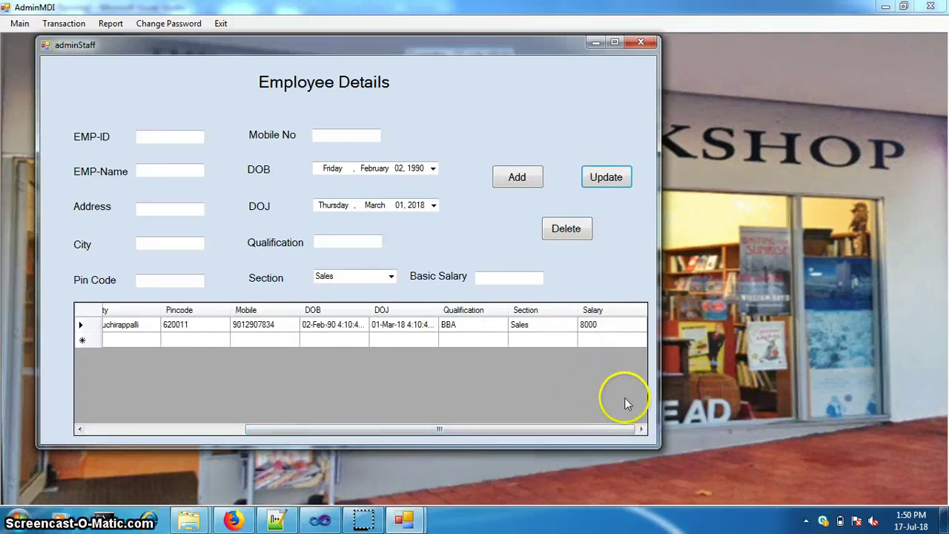
Close Employee Details and open the Book Details form listing two books
left_click_drag(555, 431, 327, 430)
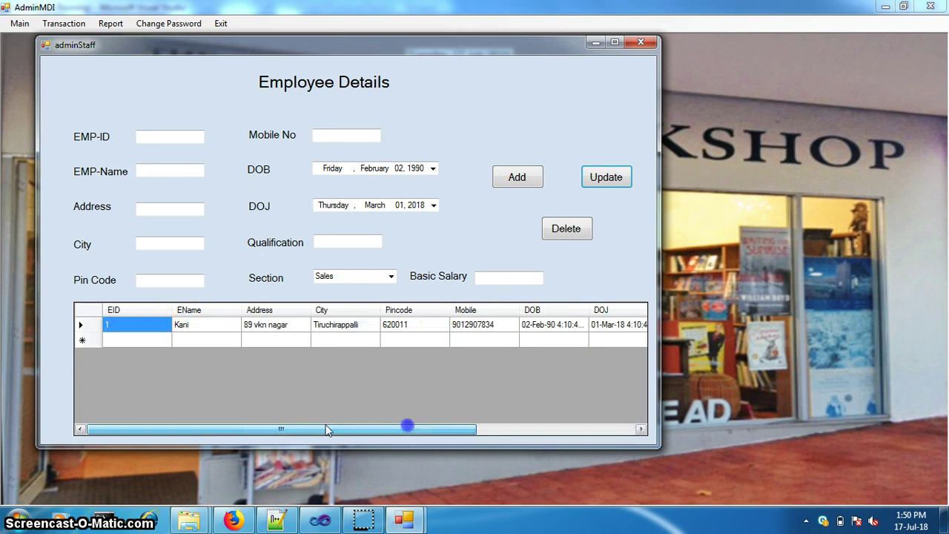
left_click(641, 43)
left_click(19, 24)
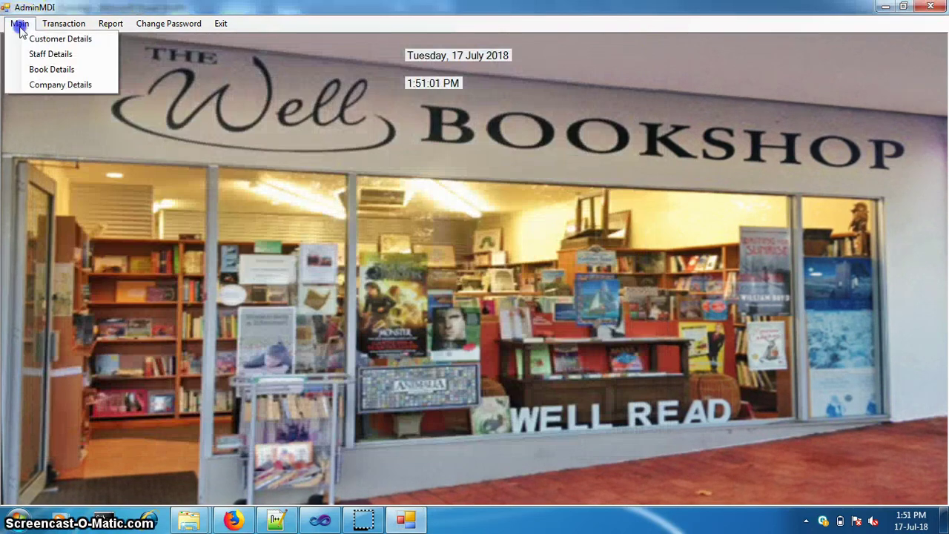
left_click(44, 69)
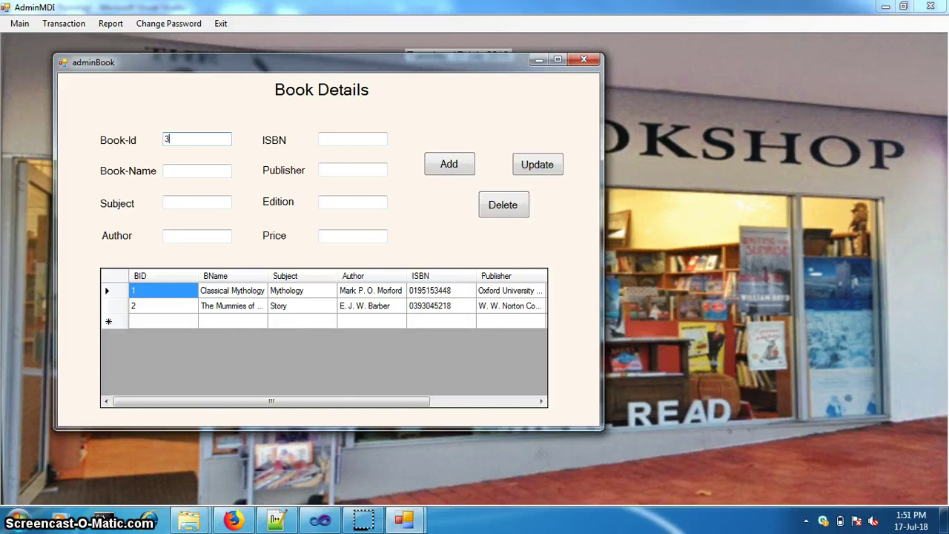
Enter the book name 'Data Mining for Machine Learning'
left_click(196, 170)
type("Data")
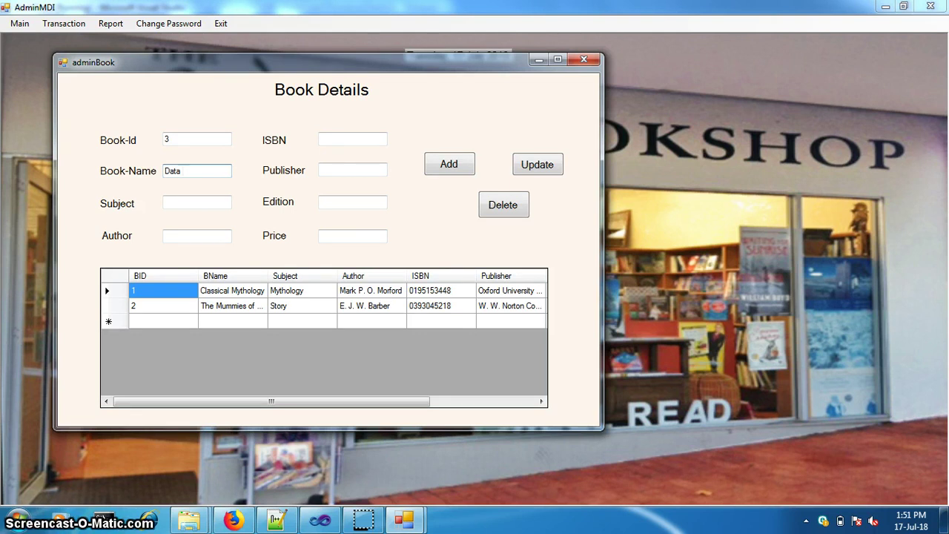
type("Mining and")
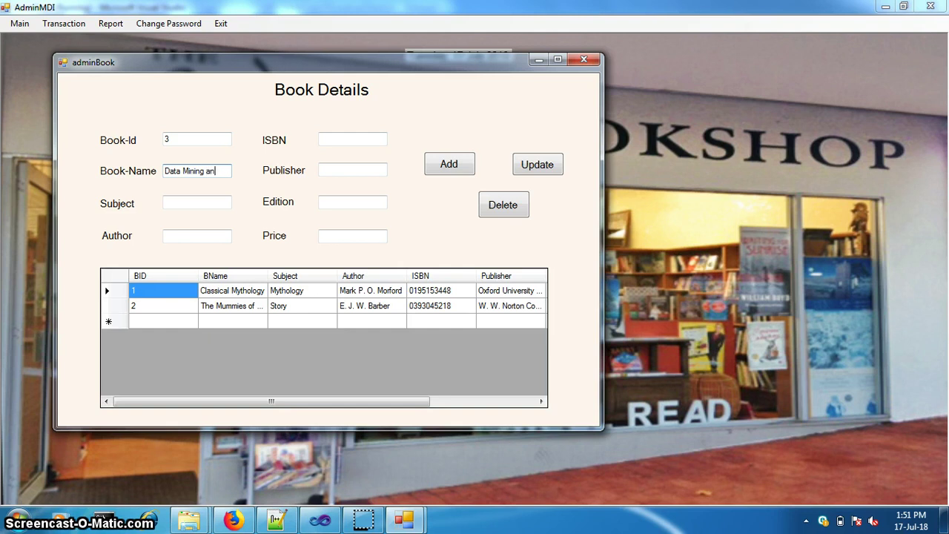
key("BackSpace")
key("BackSpace")
key("BackSpace")
type("for m")
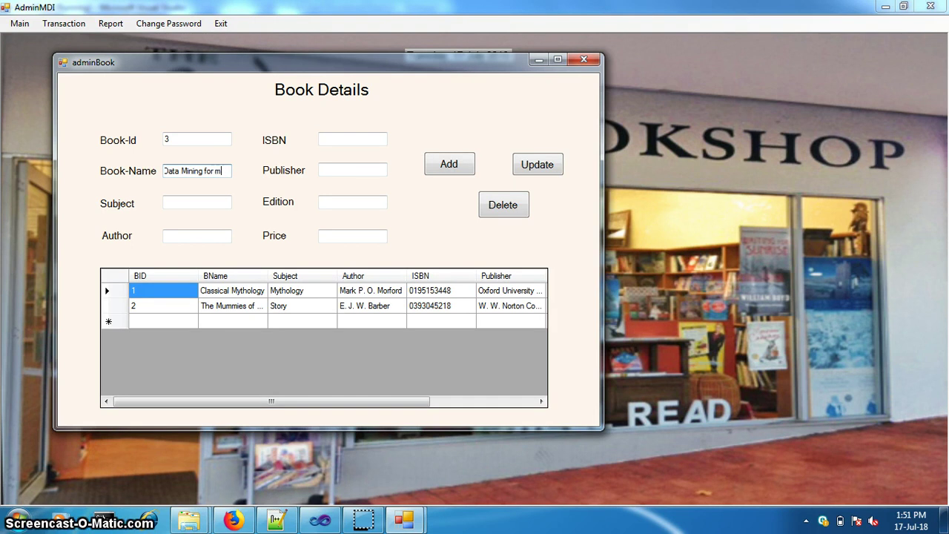
key("BackSpace")
type("Machine Lear")
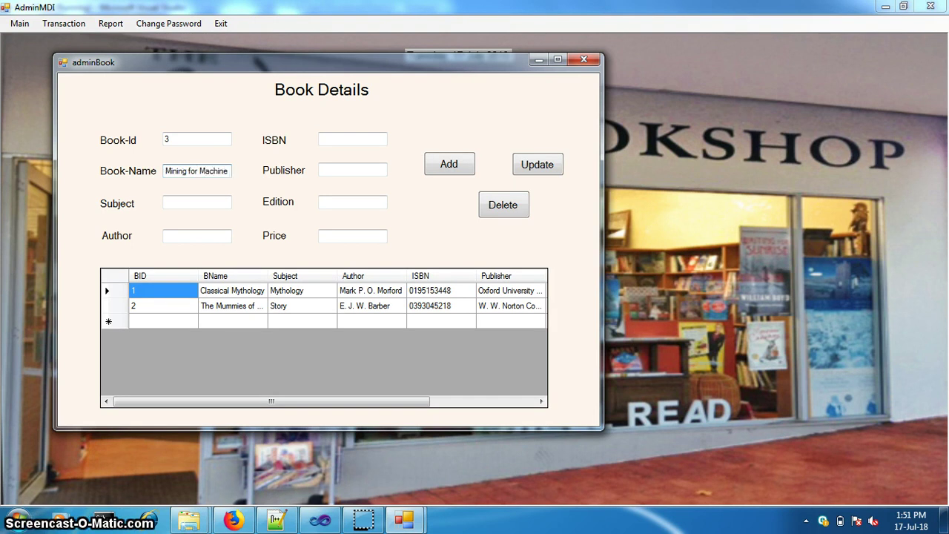
type("ning")
key("Tab")
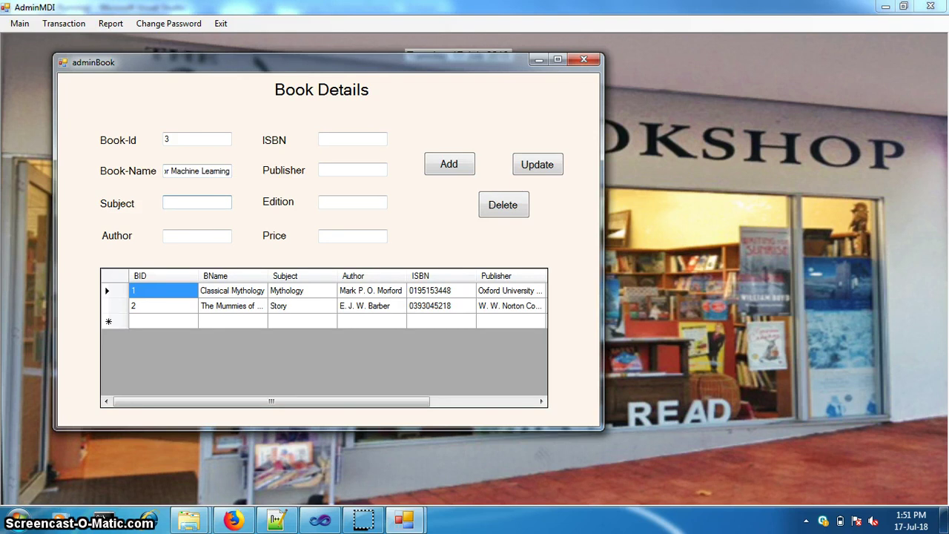
Fill in the author, ISBN 890000, publisher Oxford, edition and price 235
left_click(197, 236)
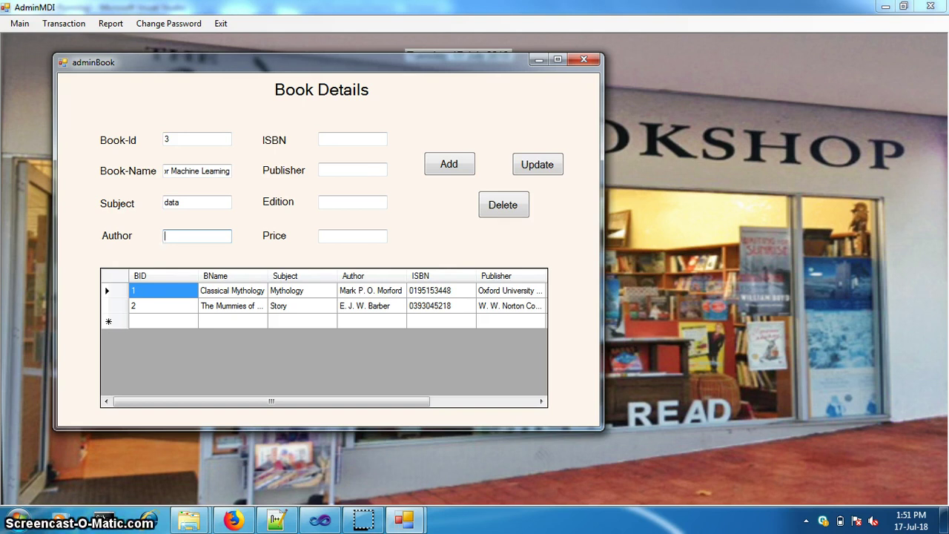
type("ara")
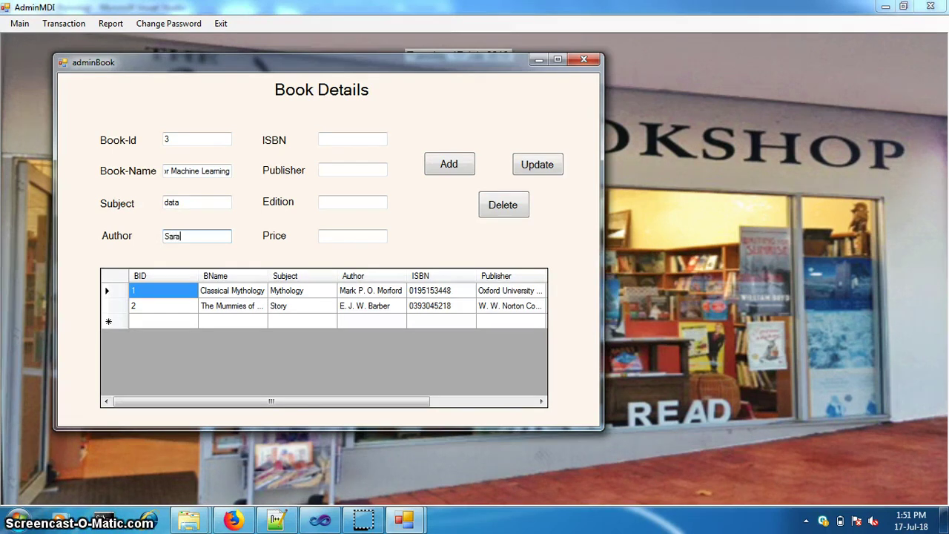
key("Tab")
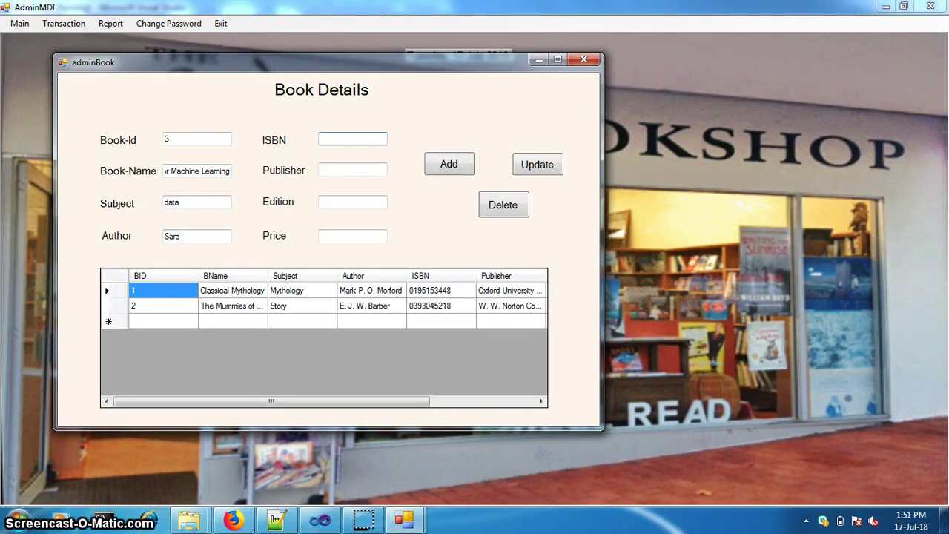
type("89000012")
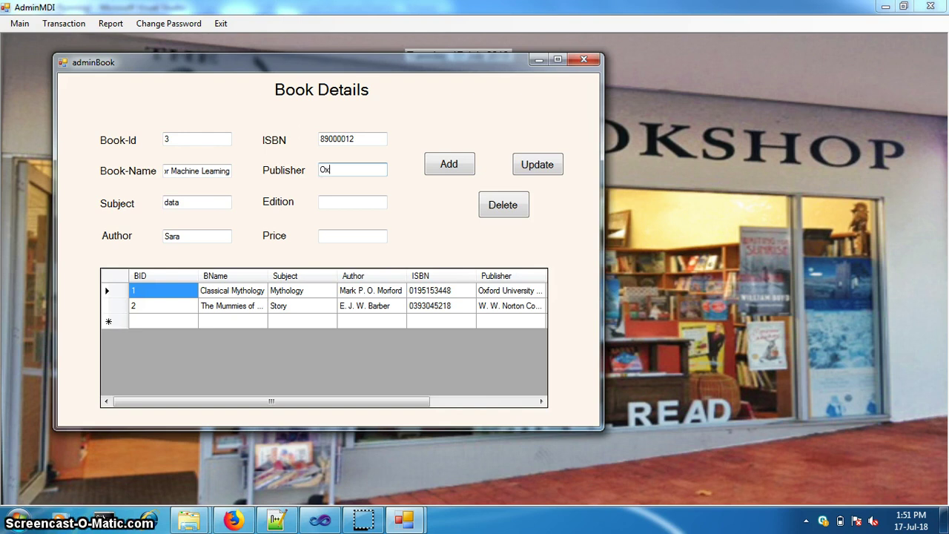
type("Oxford")
left_click(352, 202)
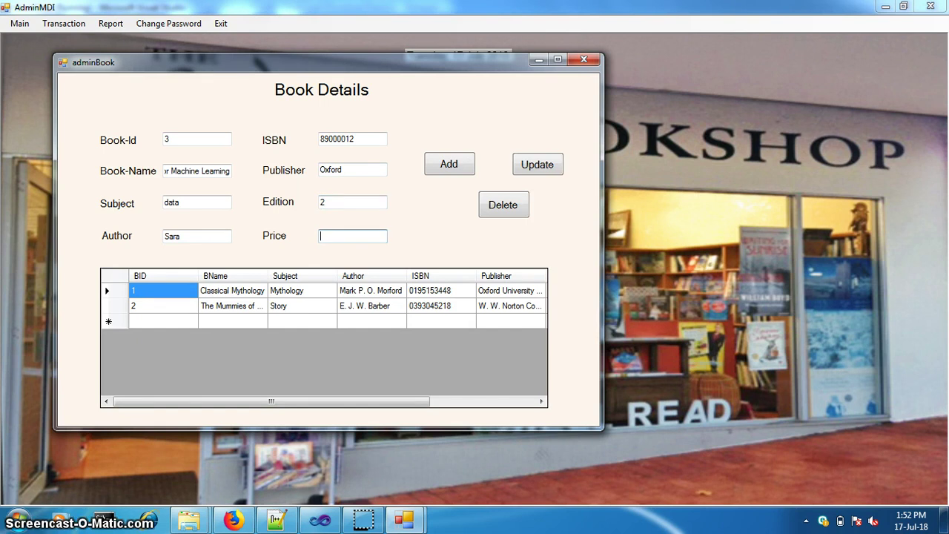
type("235")
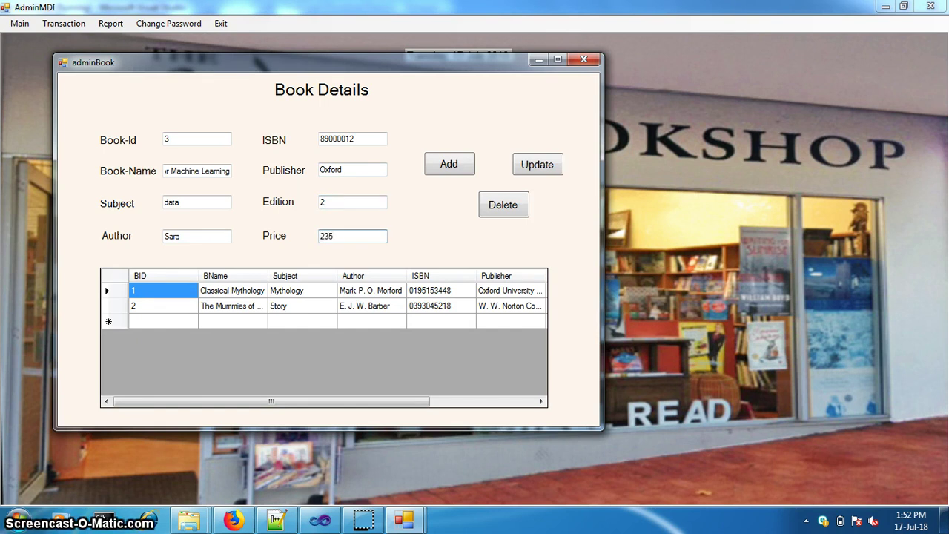
Add book 3 and close the Book Details form
left_click(452, 166)
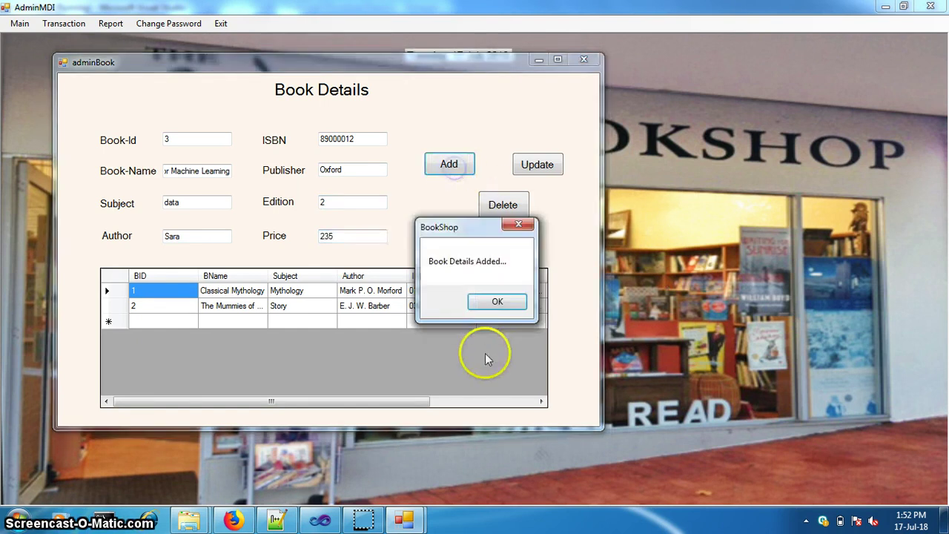
left_click(497, 301)
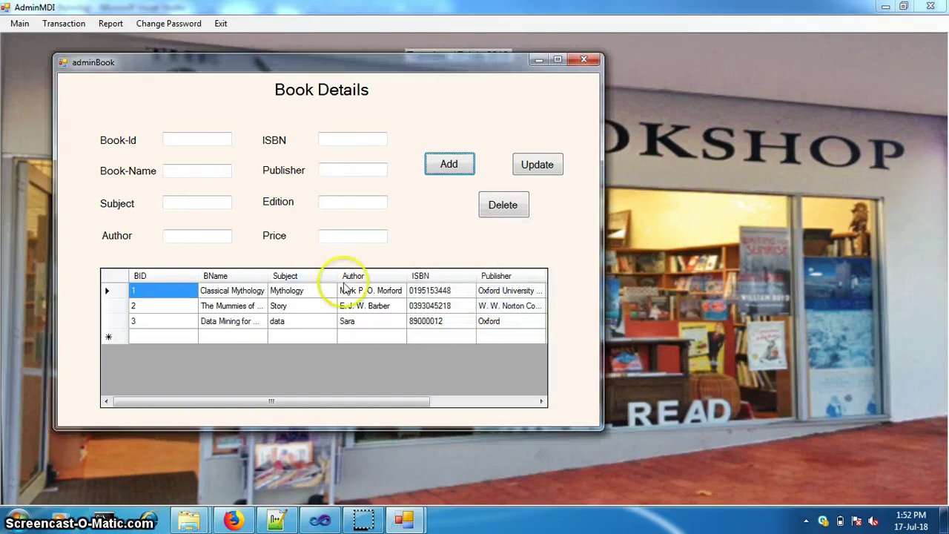
left_click(584, 60)
left_click(21, 24)
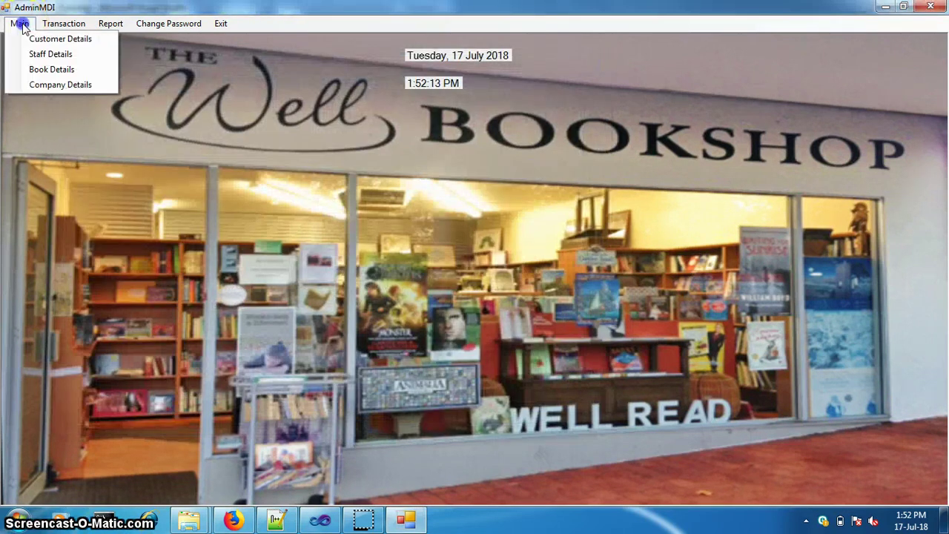
Open Company Details and enter company ID 3 named Well Read
left_click(52, 84)
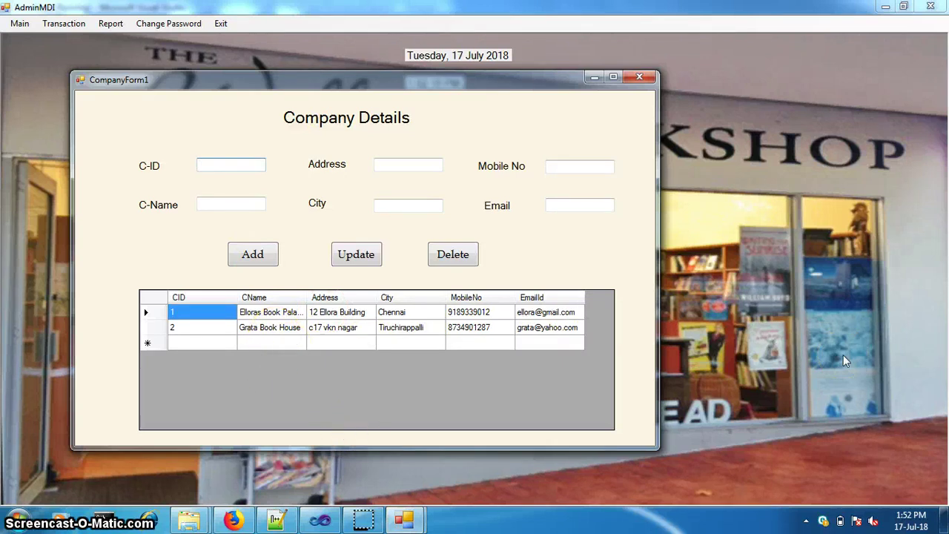
type("3")
key("Tab")
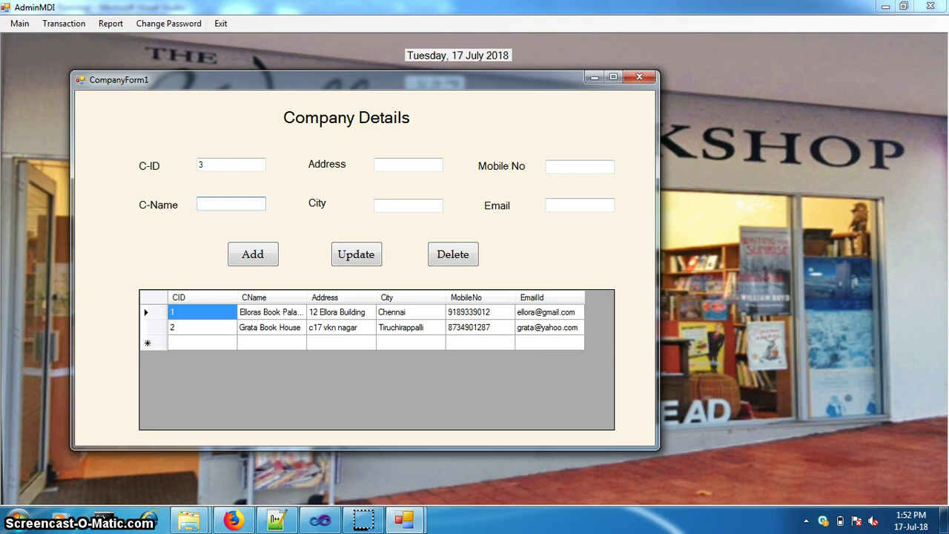
type("W")
key("BackSpace")
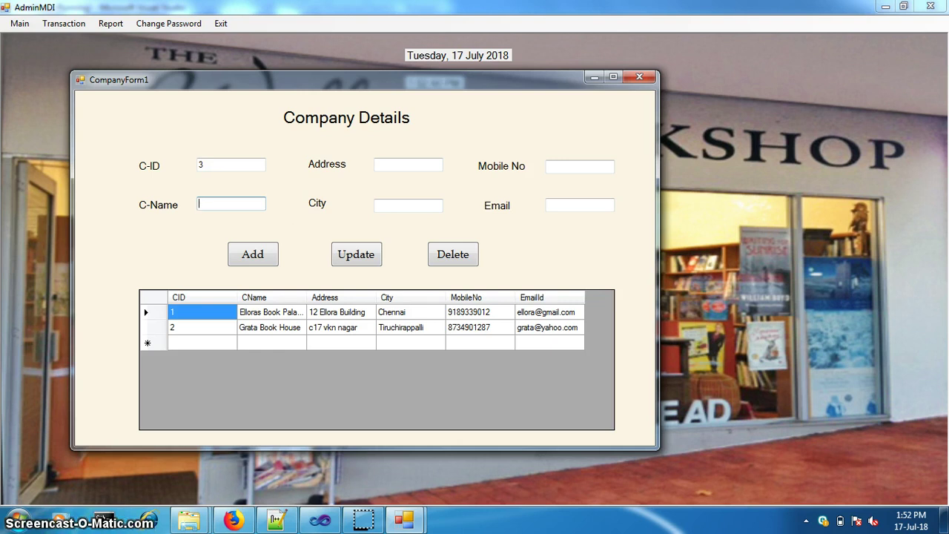
type("Well Read")
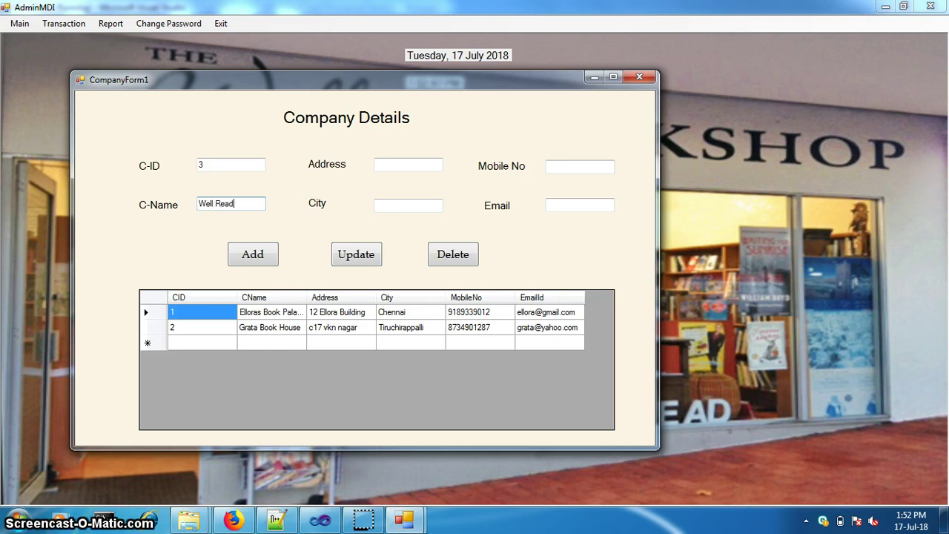
type("a")
key("BackSpace")
key("BackSpace")
key("BackSpace")
key("BackSpace")
key("BackSpace")
key("BackSpace")
key("BackSpace")
key("BackSpace")
type("Well Re")
Fill in Well Read's address, city Erode, mobile number and e-mail, then add the company
left_click(408, 164)
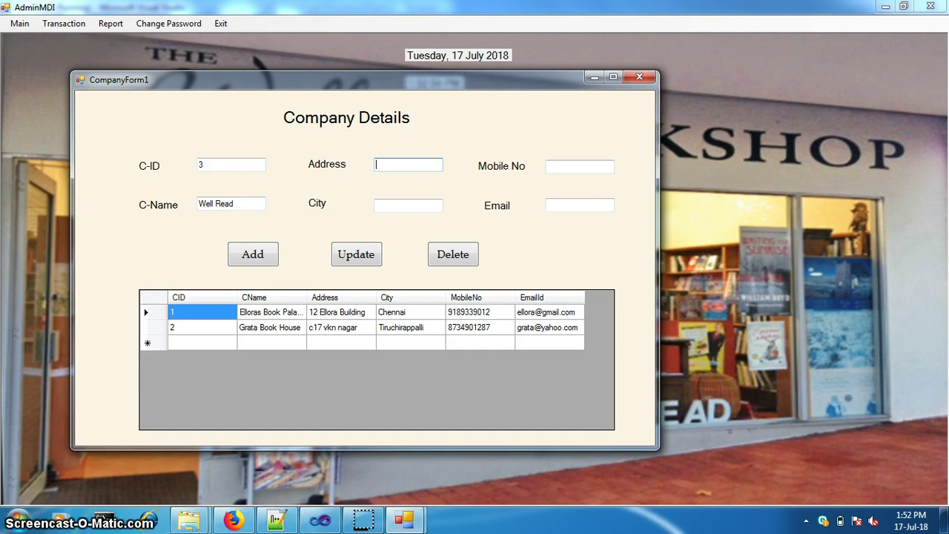
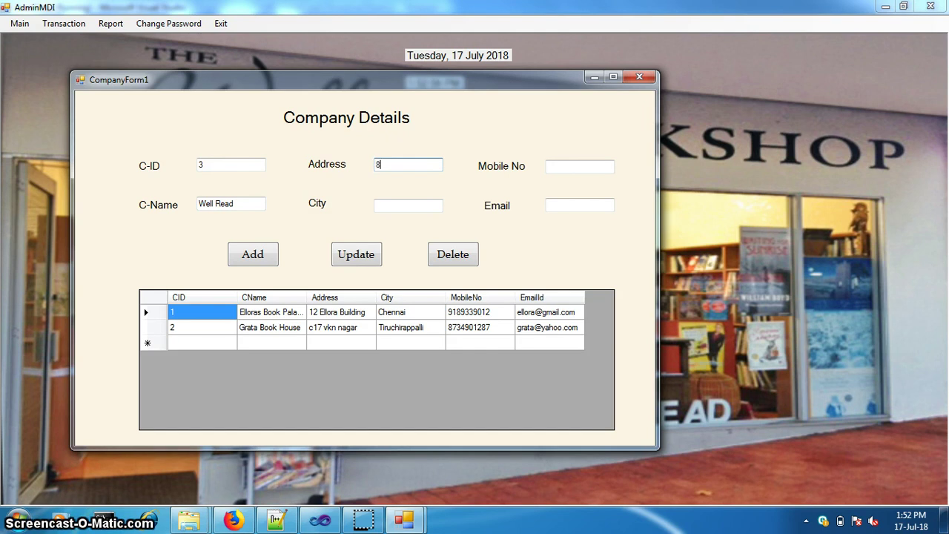
left_click(408, 206)
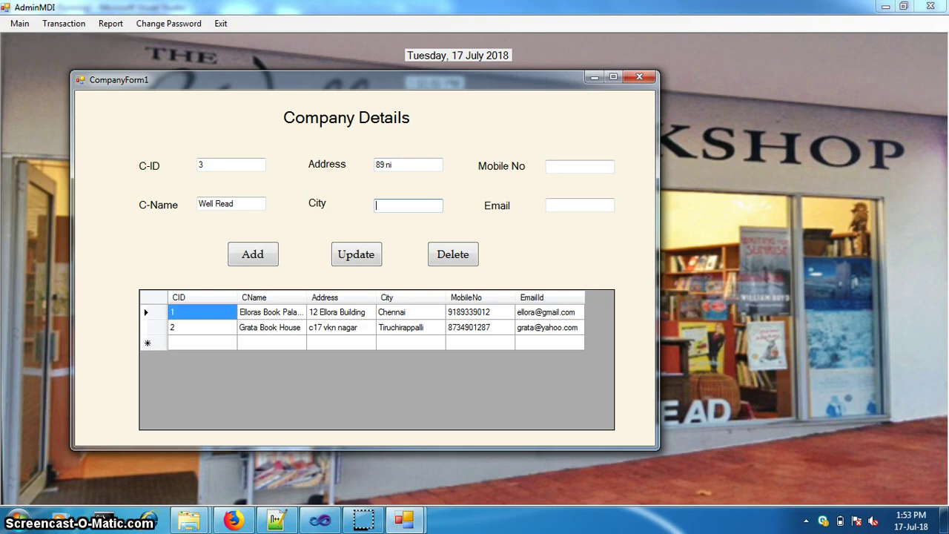
type("e")
key("Down")
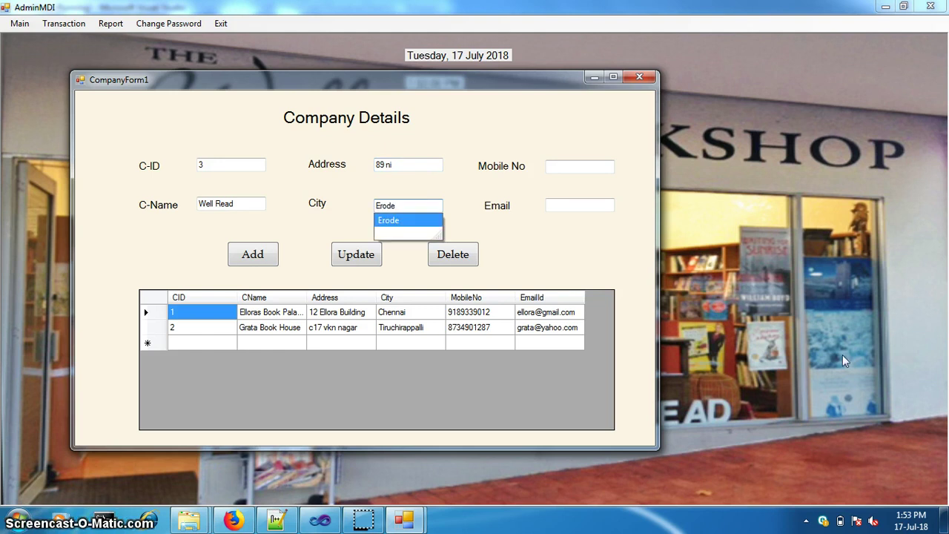
key("Return")
key("Tab")
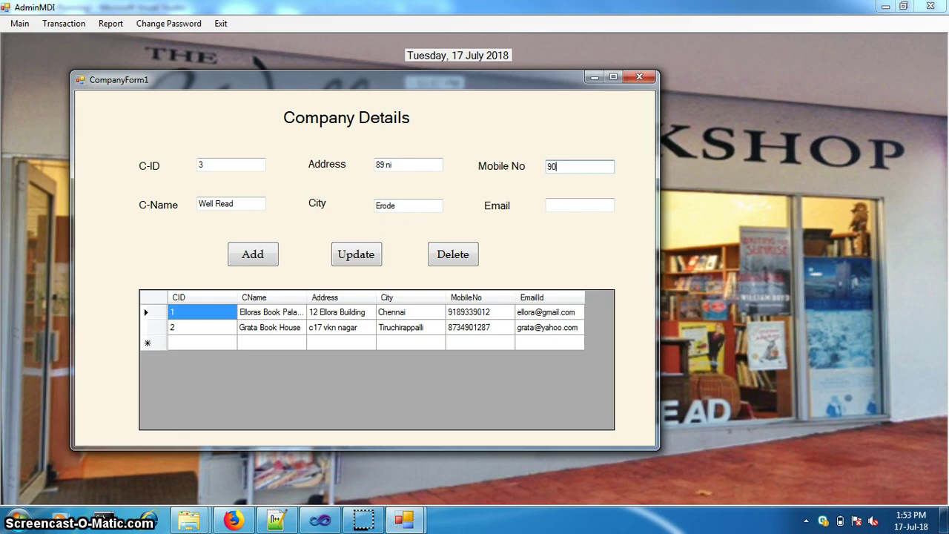
key("Tab")
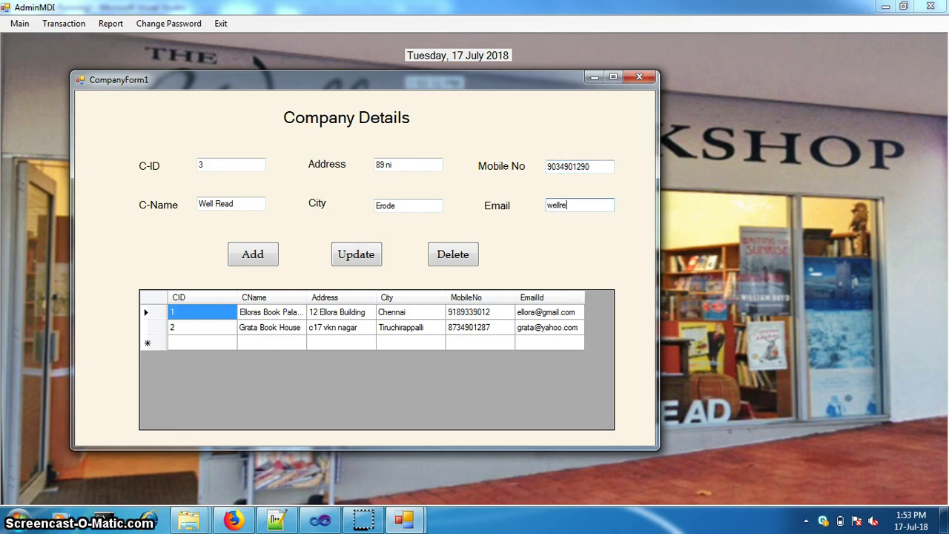
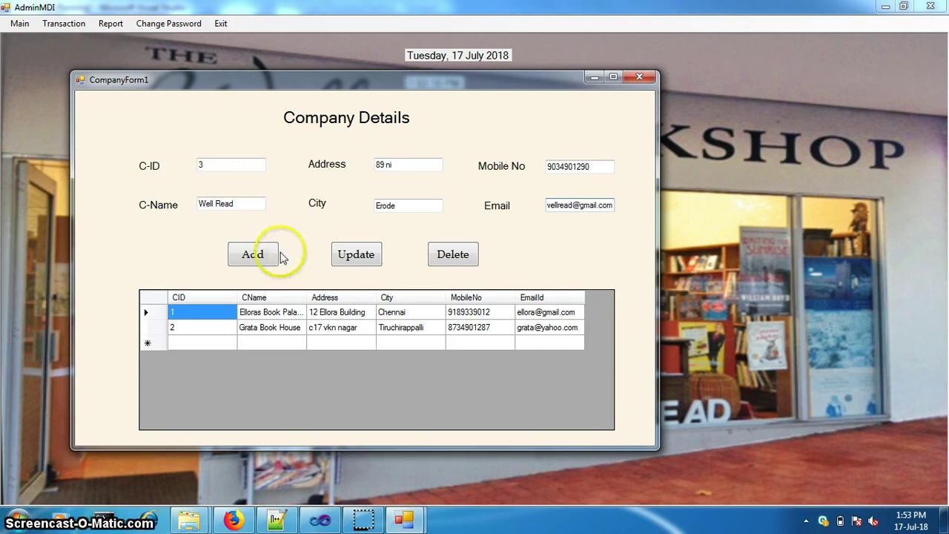
left_click(269, 254)
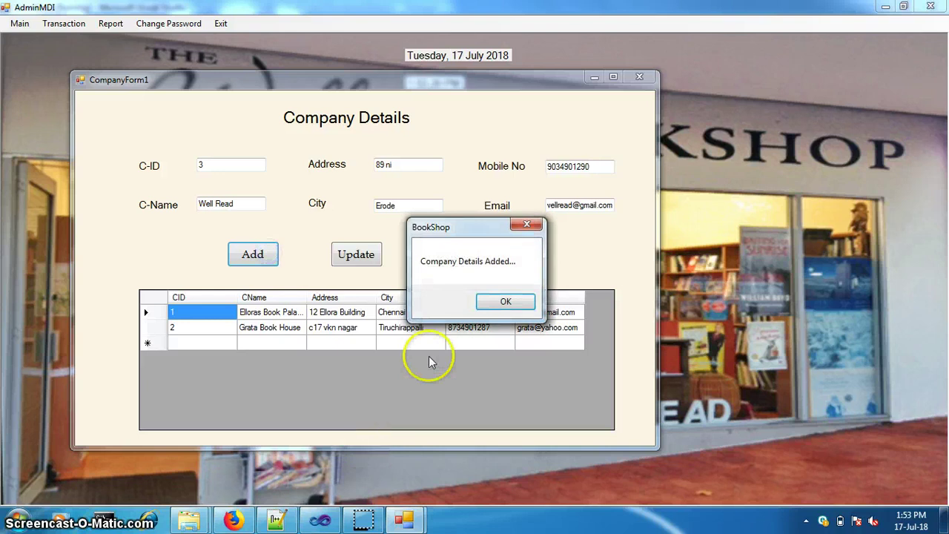
left_click(505, 302)
Load Grata Book House's record, then close the Company Details form
left_click(405, 327)
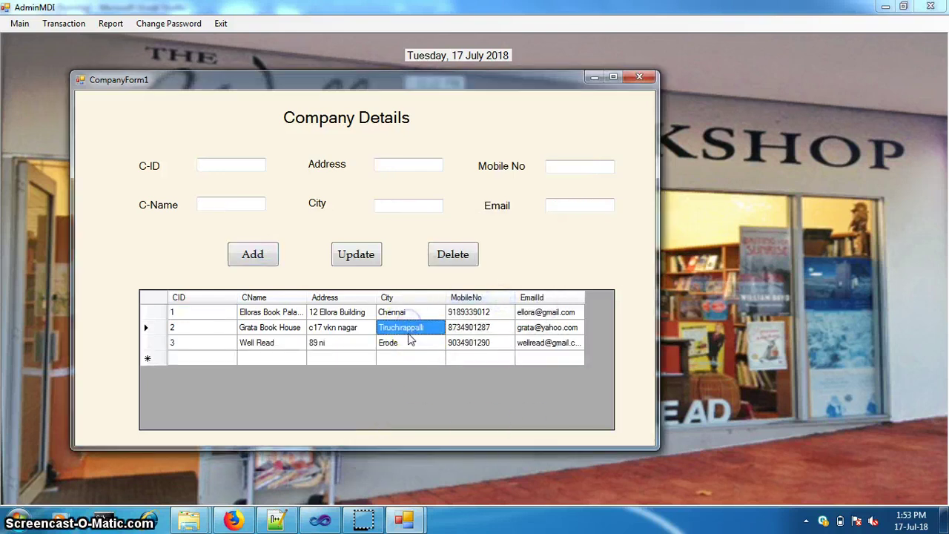
left_click(334, 329)
left_click(406, 206)
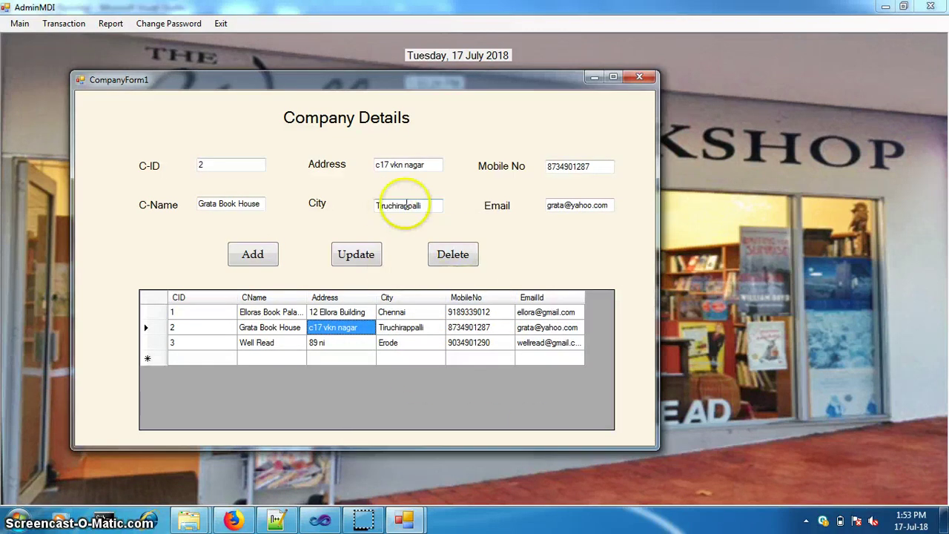
left_click(639, 77)
left_click(23, 24)
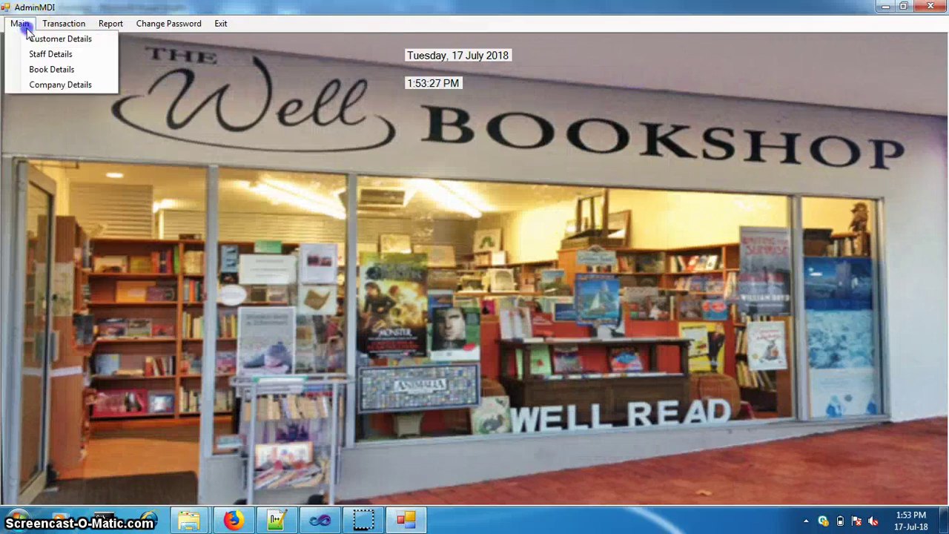
Start purchase 3 from supplier Grata Book House for Data Mining for Machine Learning
left_click(20, 24)
left_click(64, 24)
left_click(75, 38)
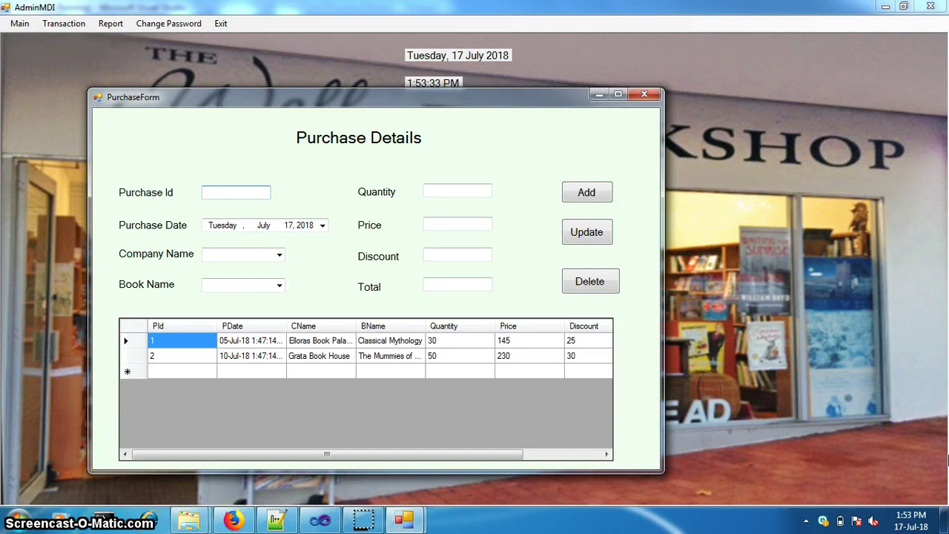
left_click(263, 225)
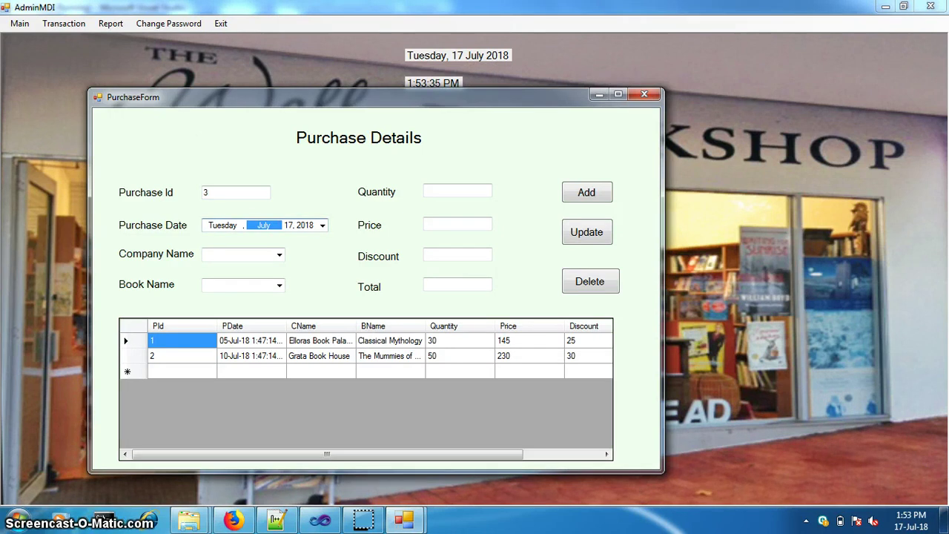
left_click(237, 254)
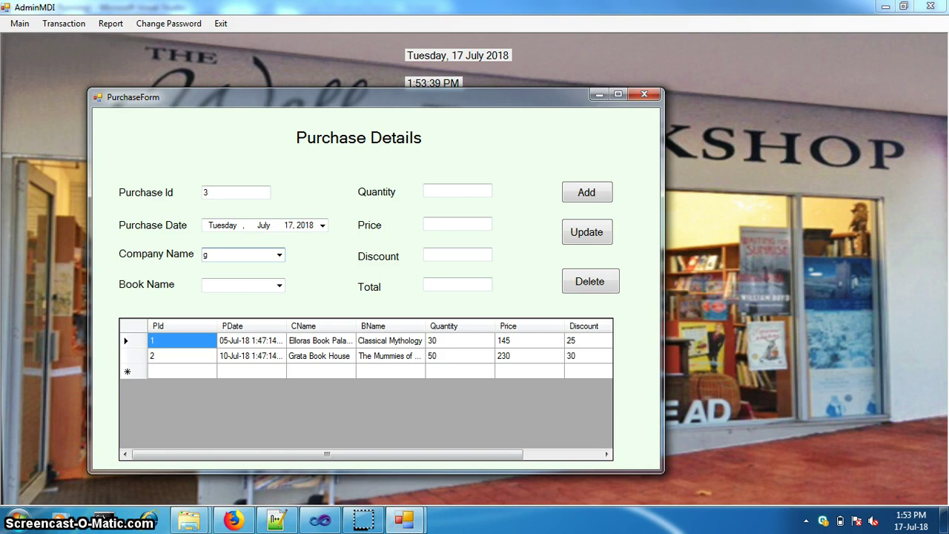
key("BackSpace")
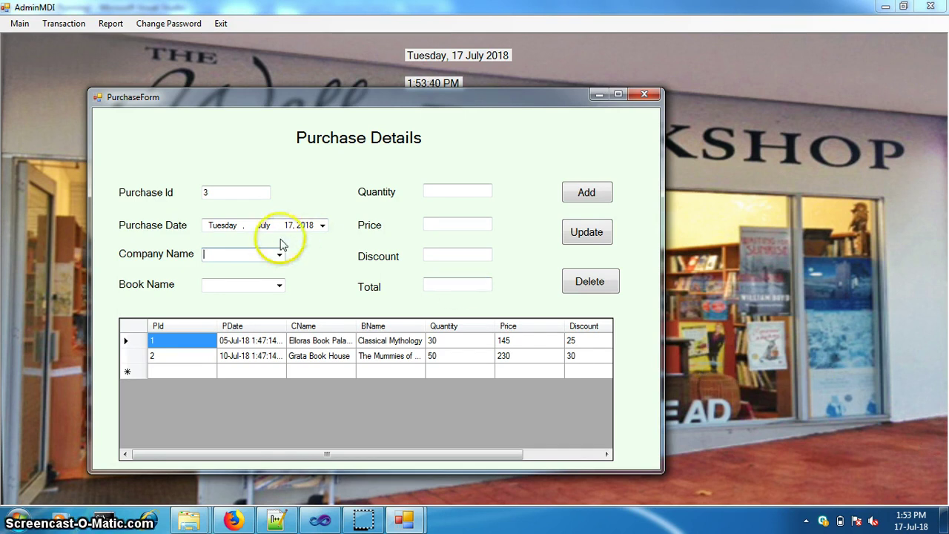
left_click(278, 256)
left_click(252, 277)
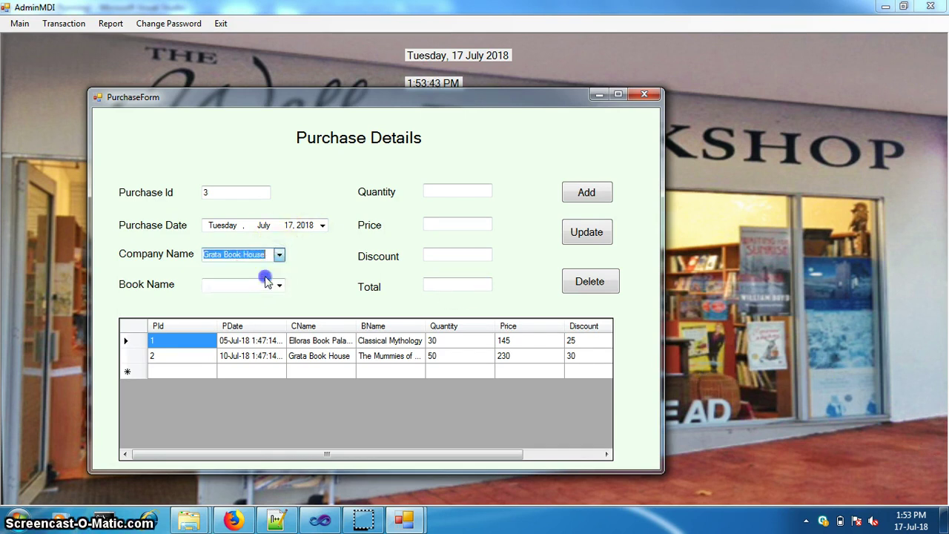
left_click(268, 282)
left_click(279, 285)
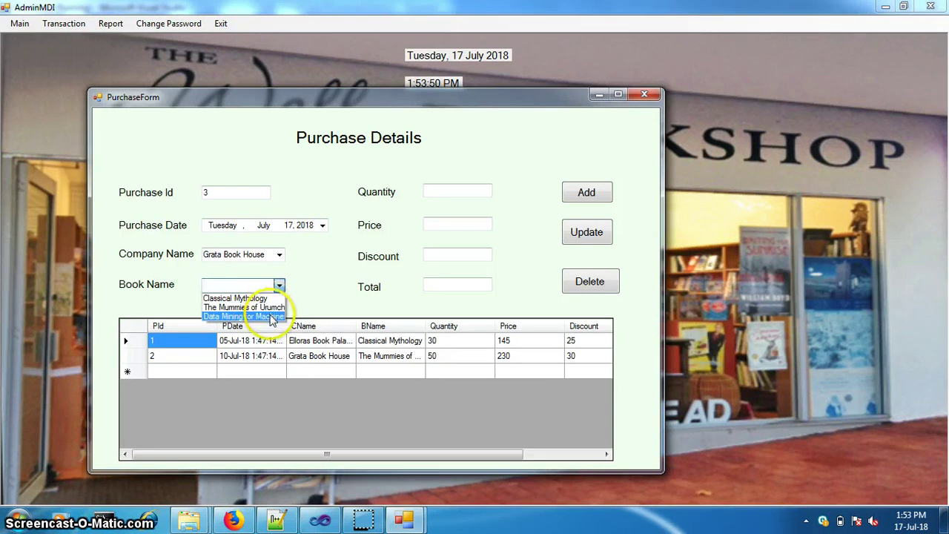
left_click(272, 318)
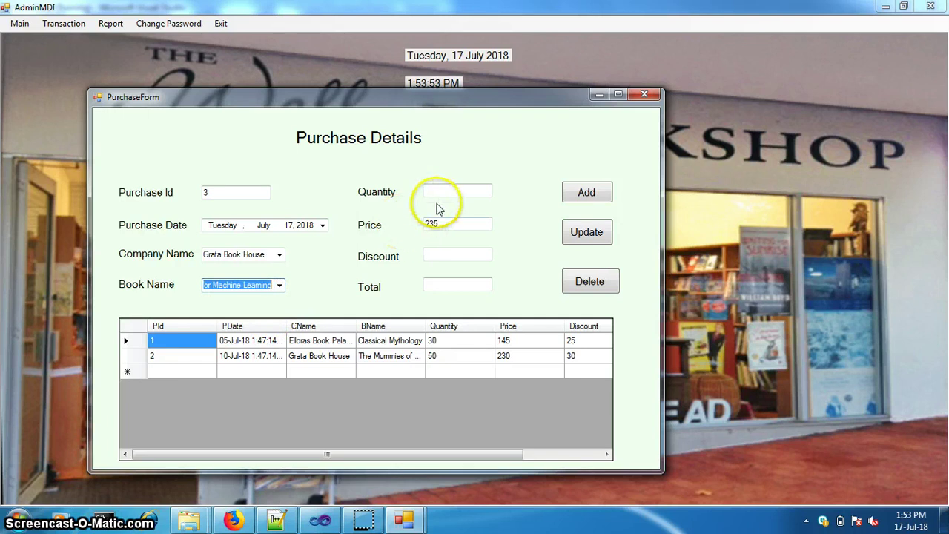
Enter quantity 10 and discount 15 for a 1997.5 total, save the purchase and close the form
left_click(440, 191)
type("10")
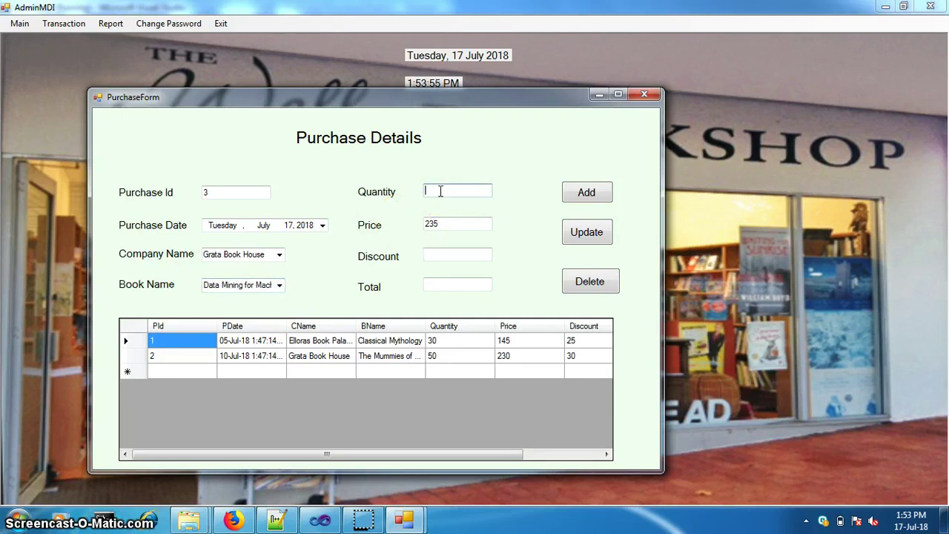
left_click(451, 256)
type("1")
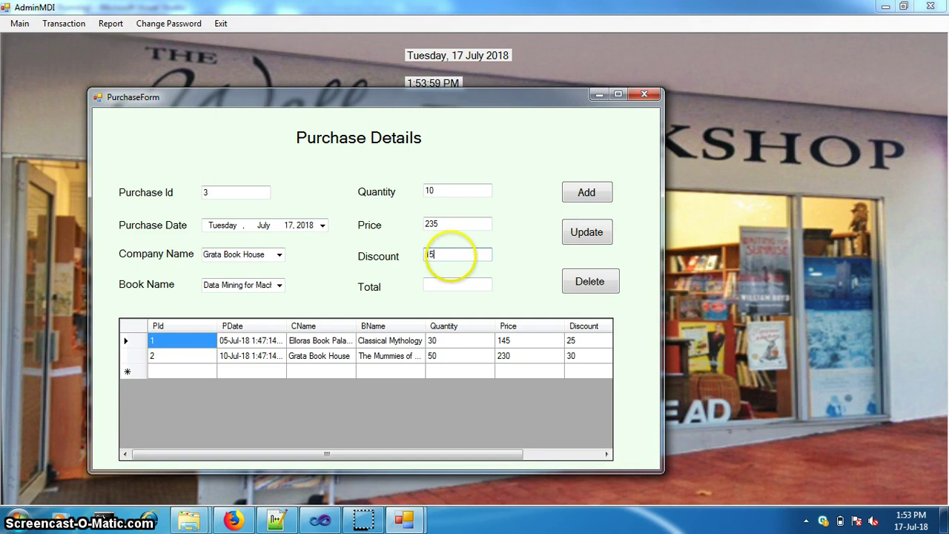
type("5")
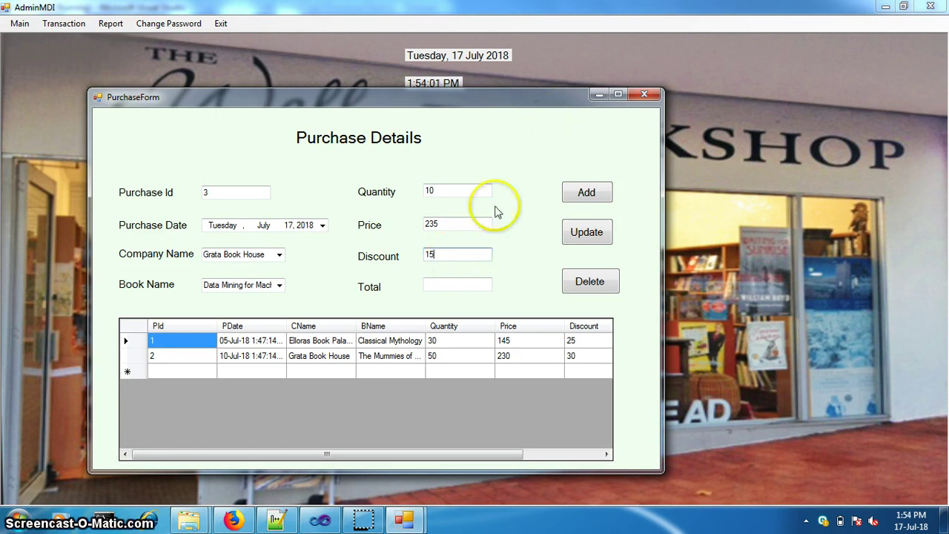
left_click(472, 282)
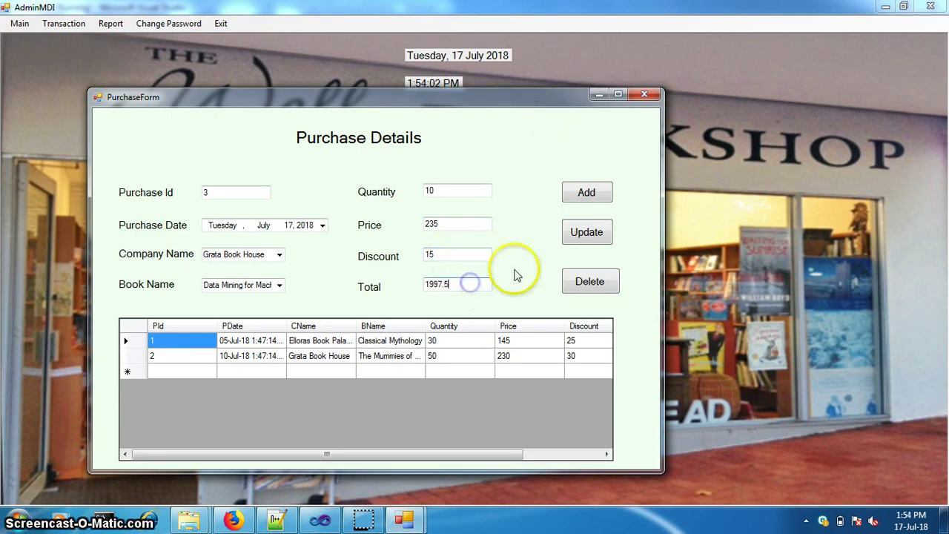
left_click(586, 192)
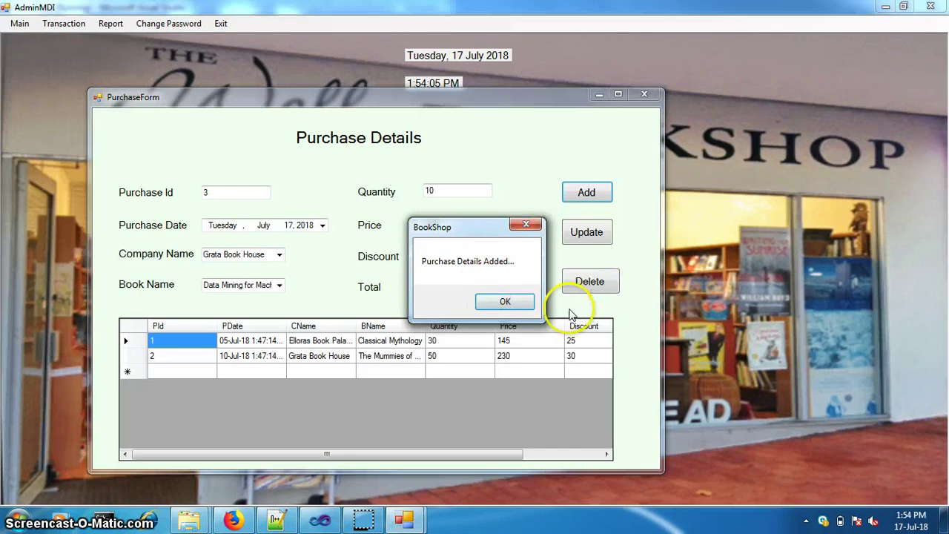
left_click(507, 302)
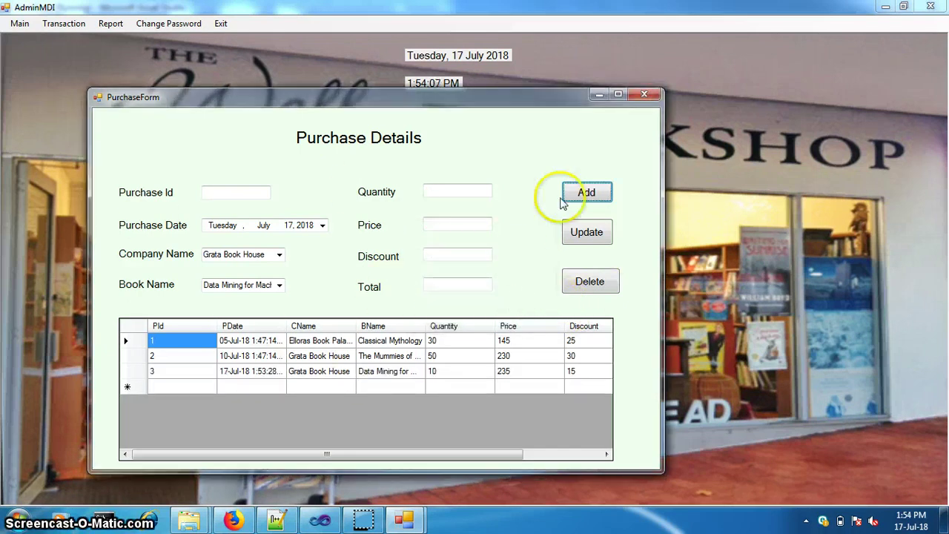
left_click(643, 95)
left_click(63, 23)
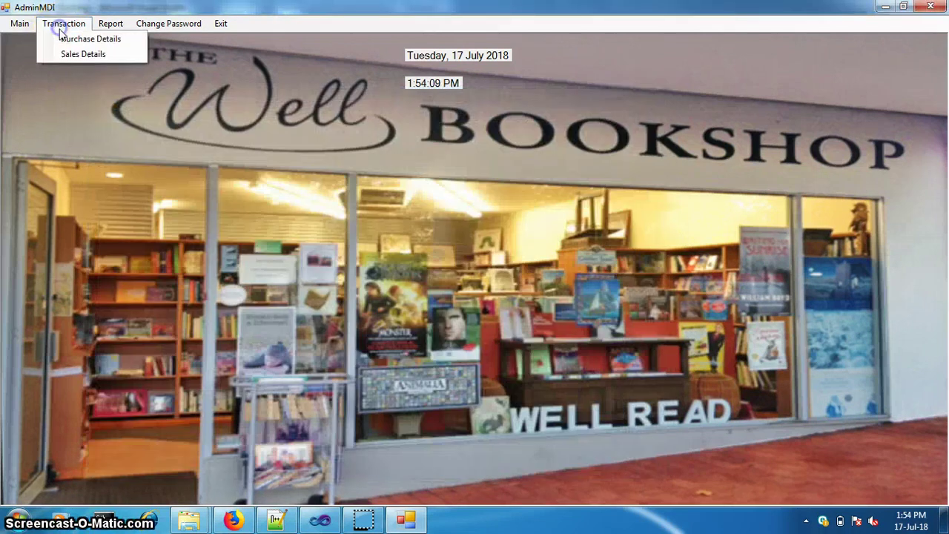
Open Sales Details for bill 1, choosing the customer, employee and Data Mining book
left_click(72, 56)
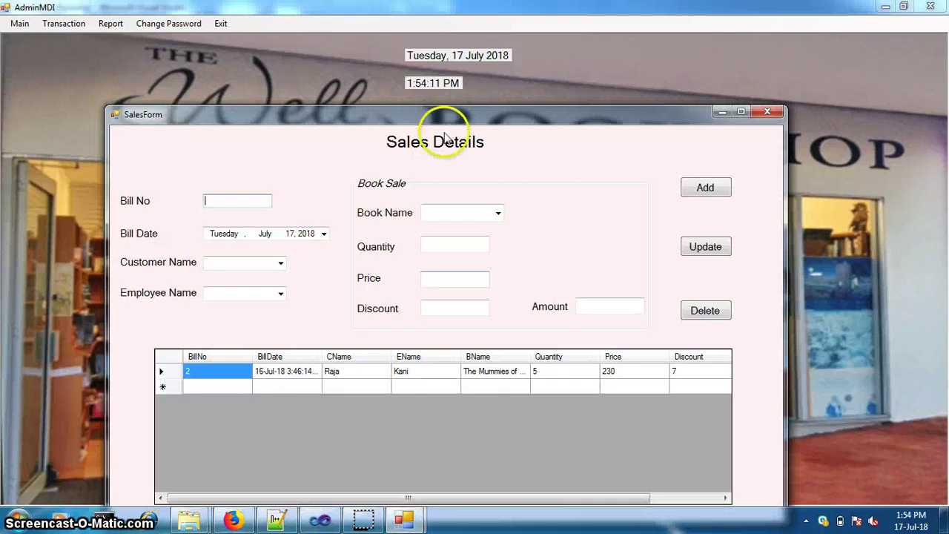
left_click(253, 180)
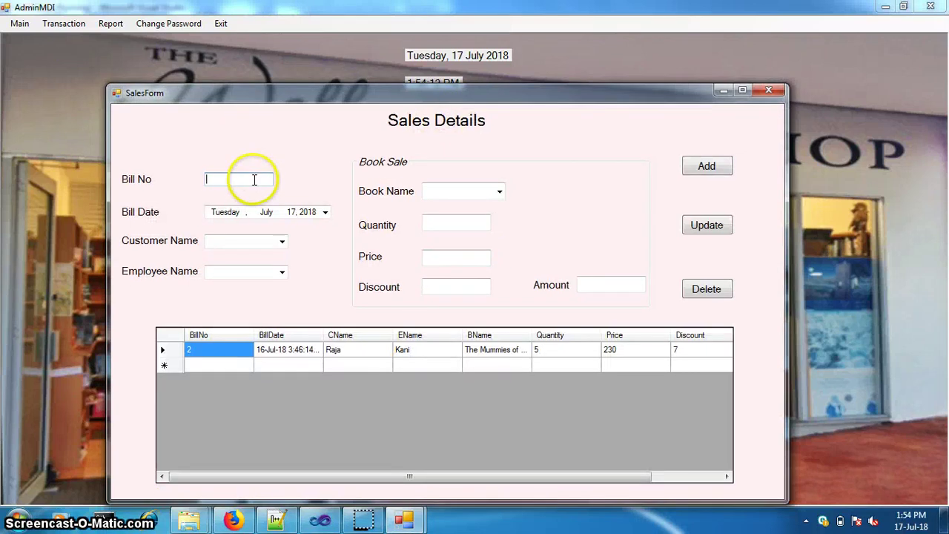
type("1")
left_click(282, 241)
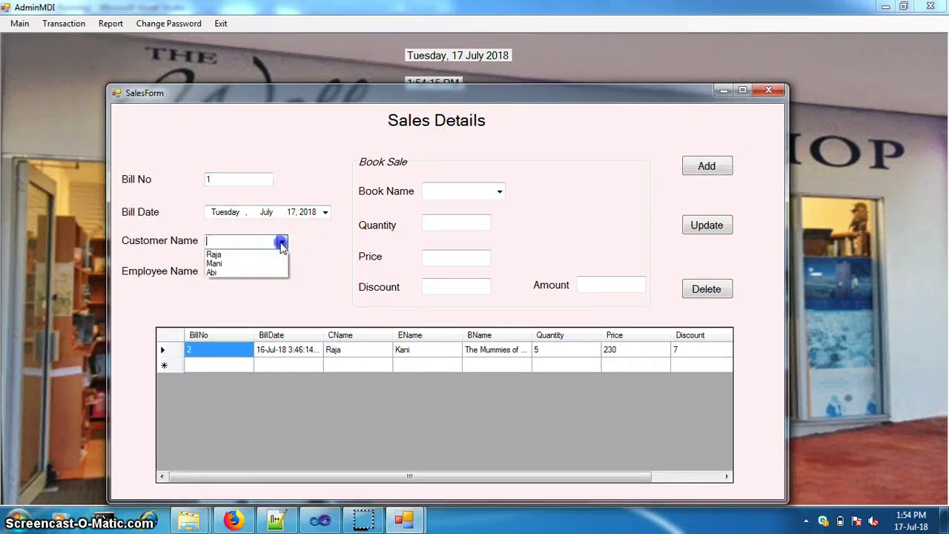
left_click(276, 272)
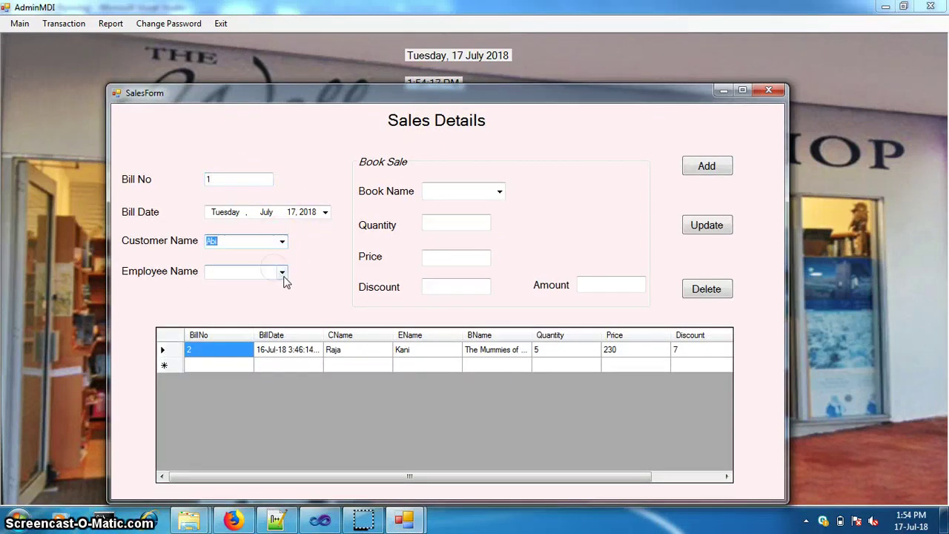
left_click(282, 272)
left_click(284, 283)
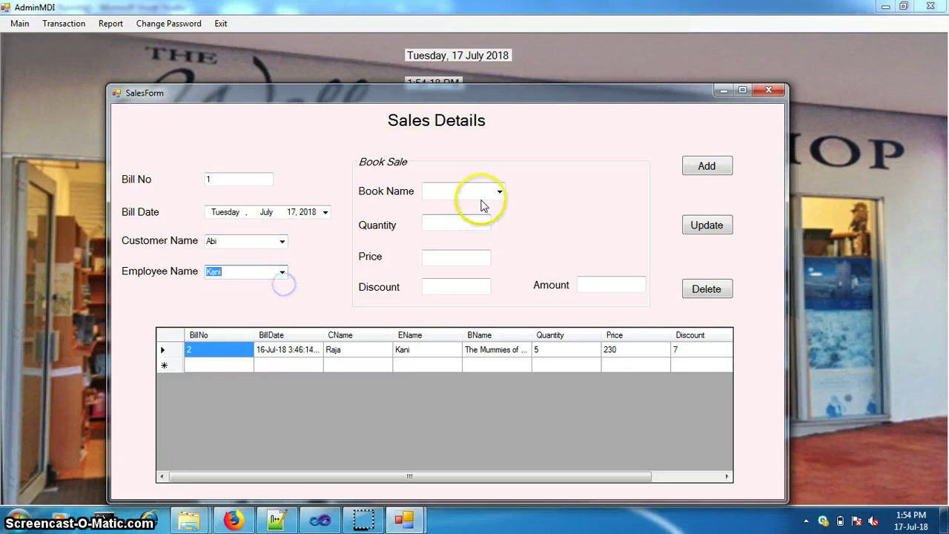
left_click(499, 192)
left_click(492, 231)
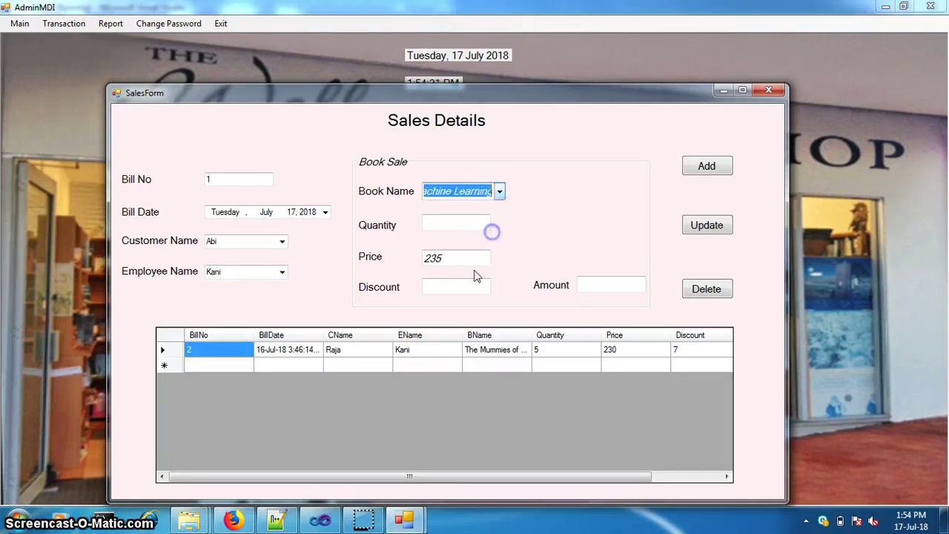
Sell 2 copies at 235 with 0 discount and save the sale
left_click(441, 232)
type("2")
left_click(475, 290)
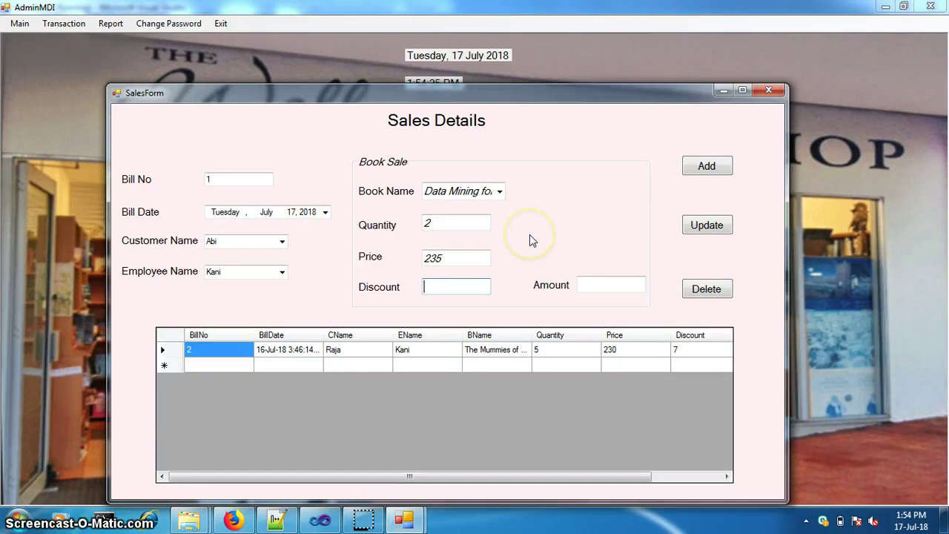
type("0")
key("Tab")
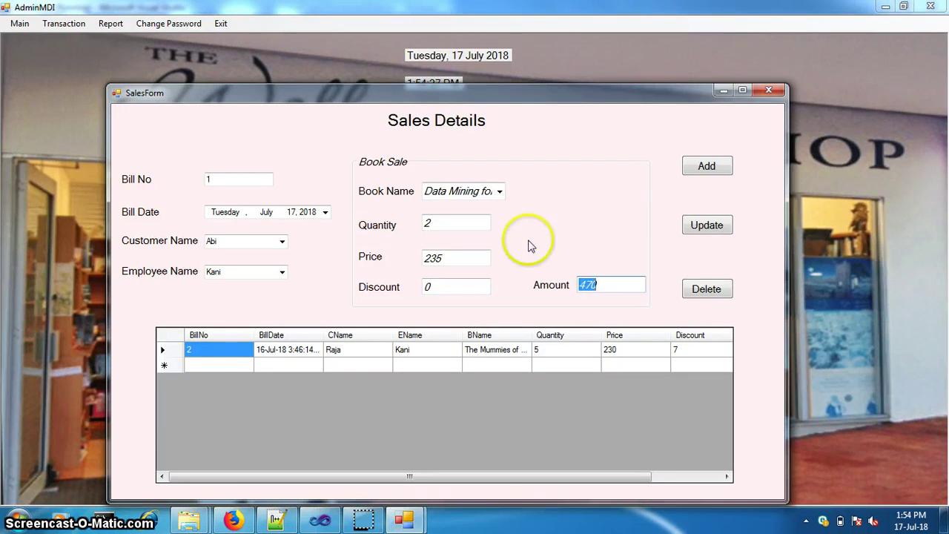
left_click(707, 166)
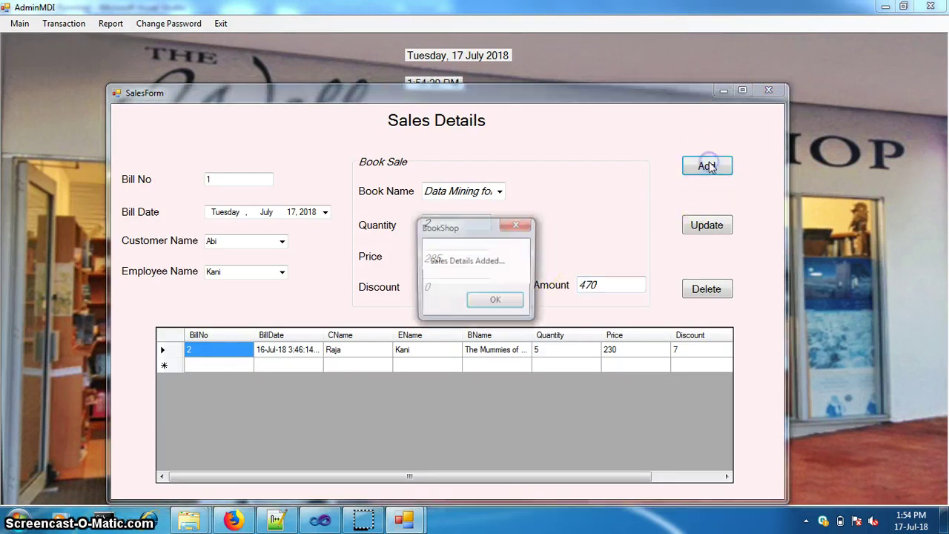
left_click(509, 301)
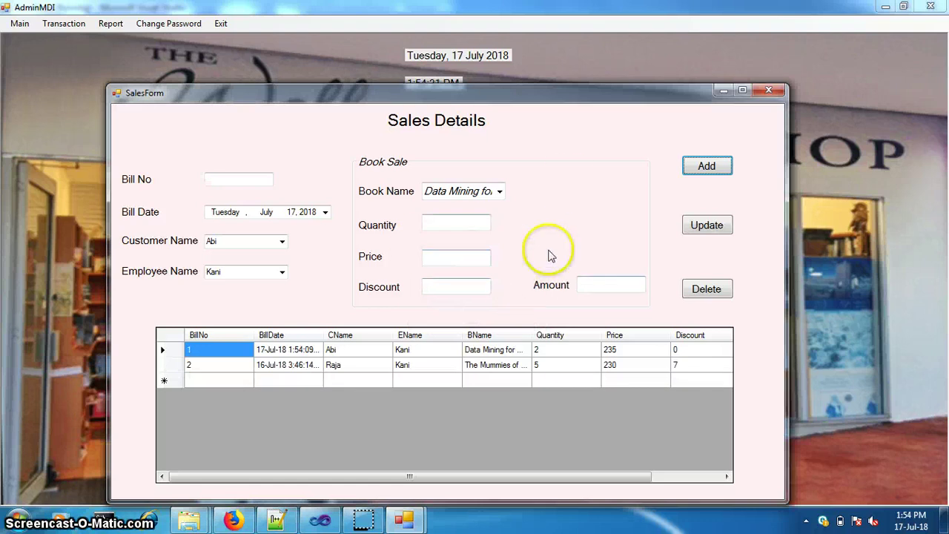
Enter bill number 1, select The Mummies, and set the quantity to 10
left_click(225, 178)
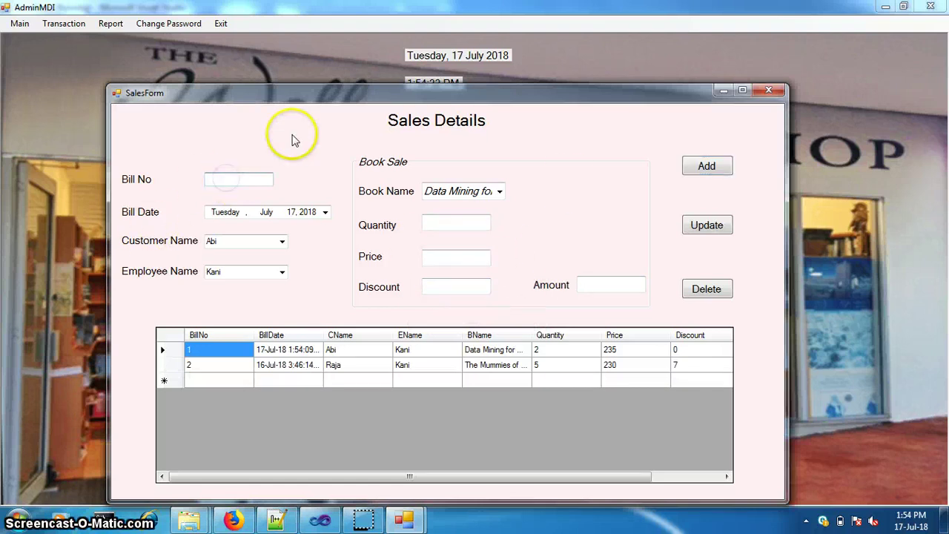
type("1")
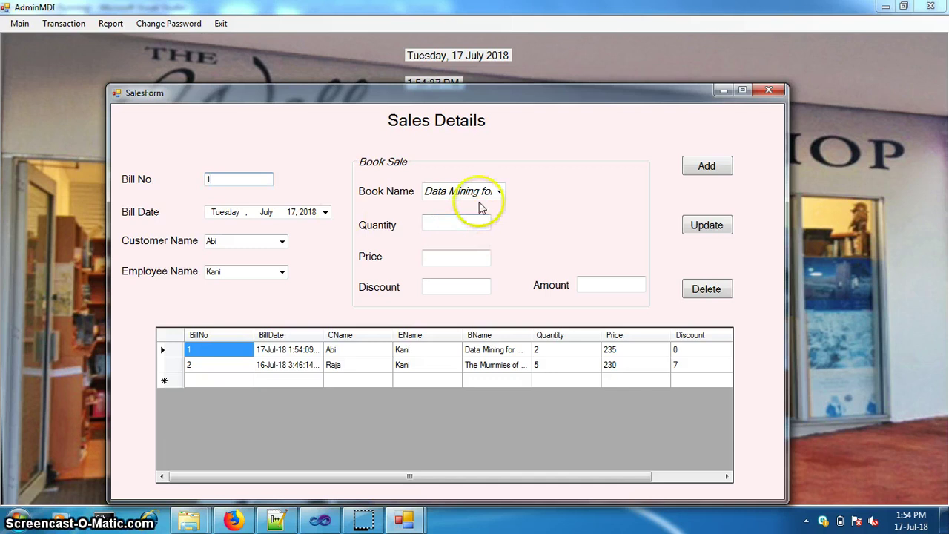
left_click(499, 192)
left_click(499, 221)
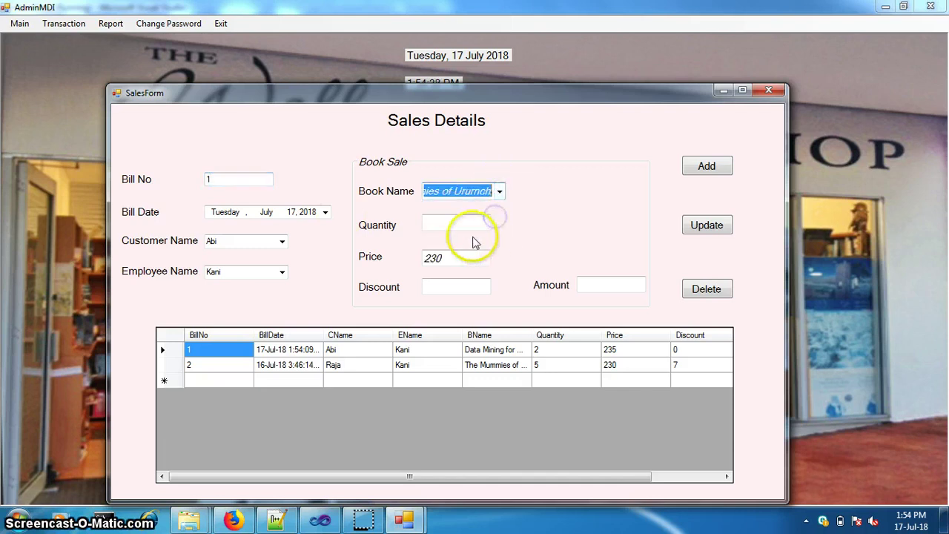
left_click(460, 223)
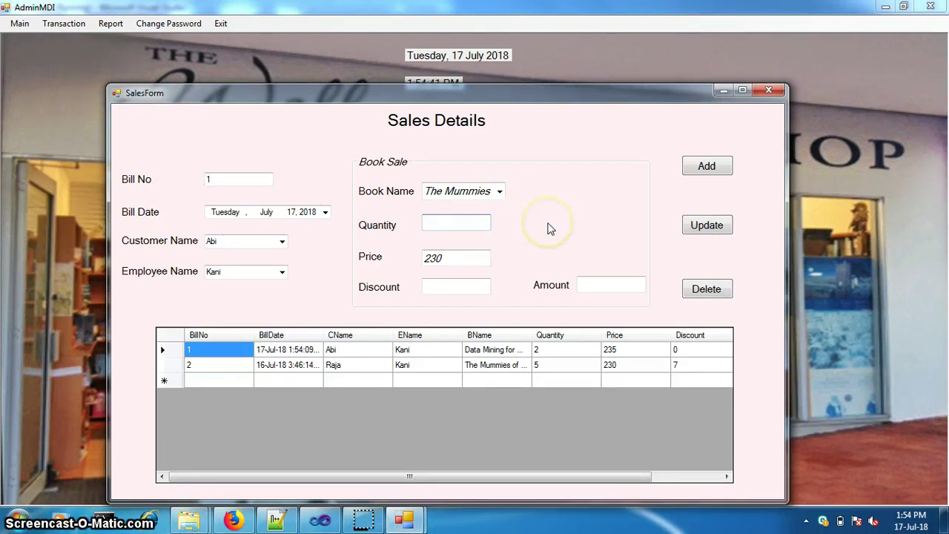
type("7")
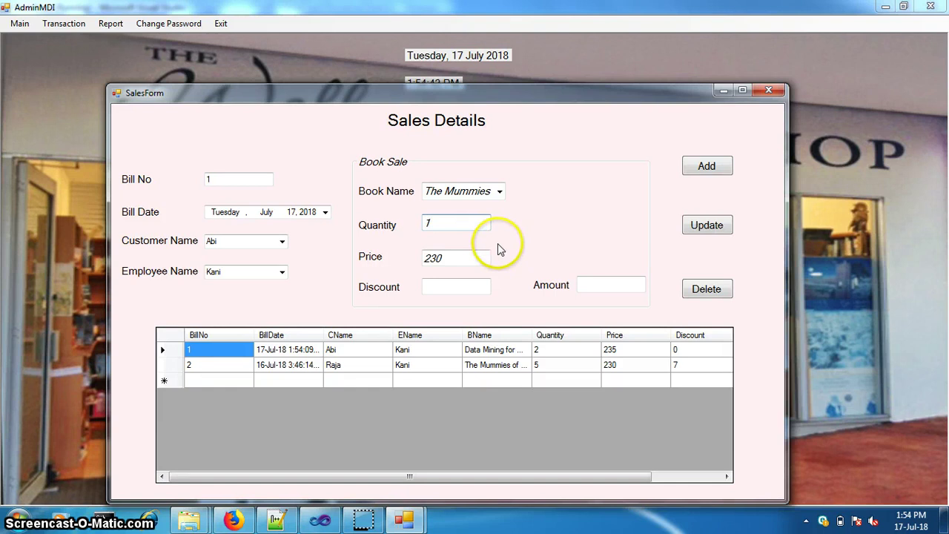
key("BackSpace")
type("1")
type("5")
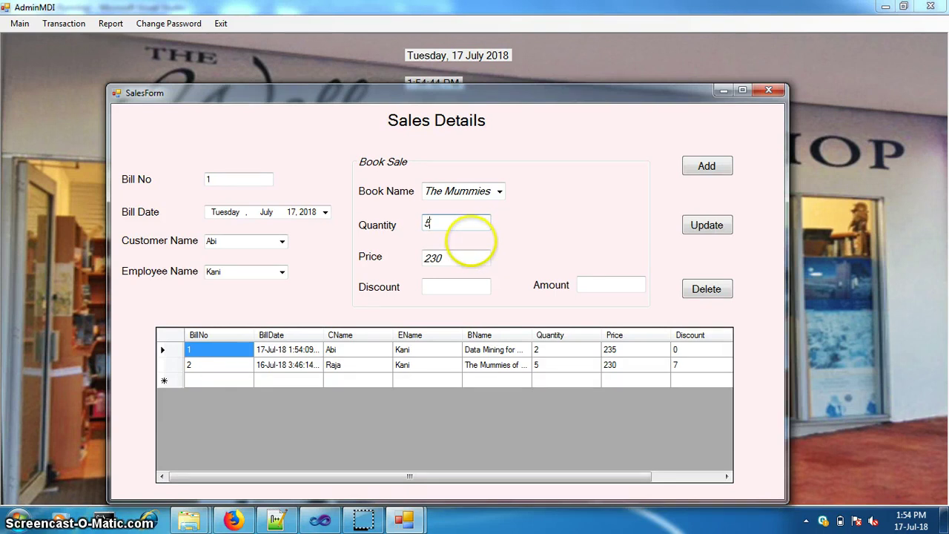
key("BackSpace")
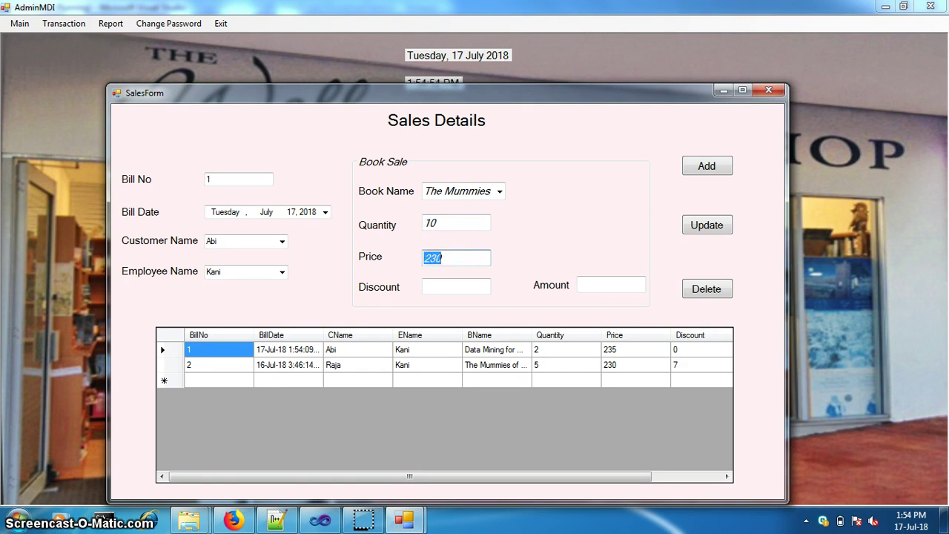
Apply discount 20, calculate the amount, save the sale, and close the sales form
left_click(456, 286)
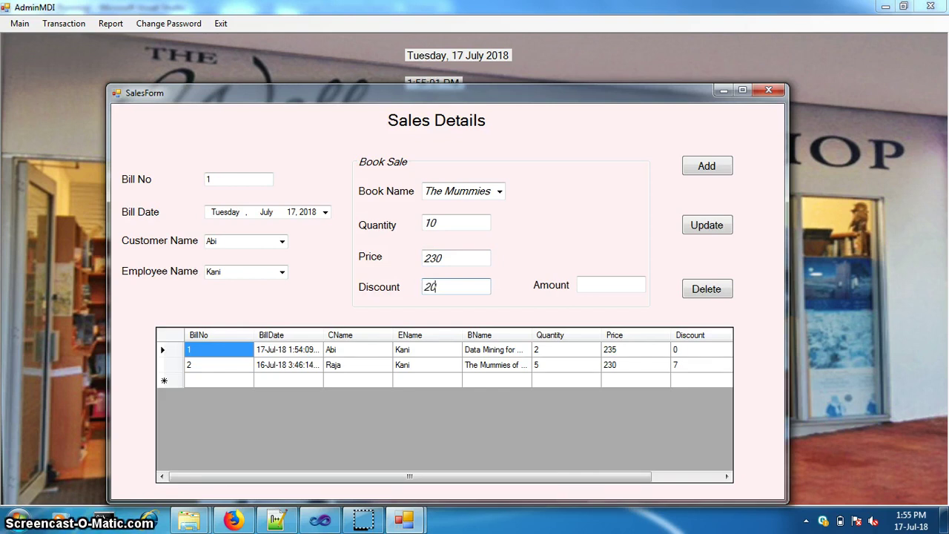
left_click(602, 284)
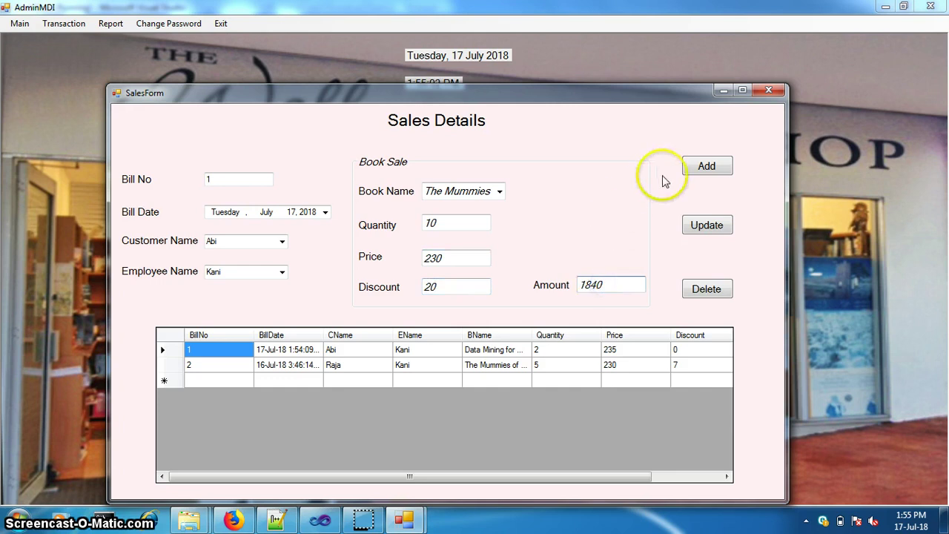
left_click(720, 165)
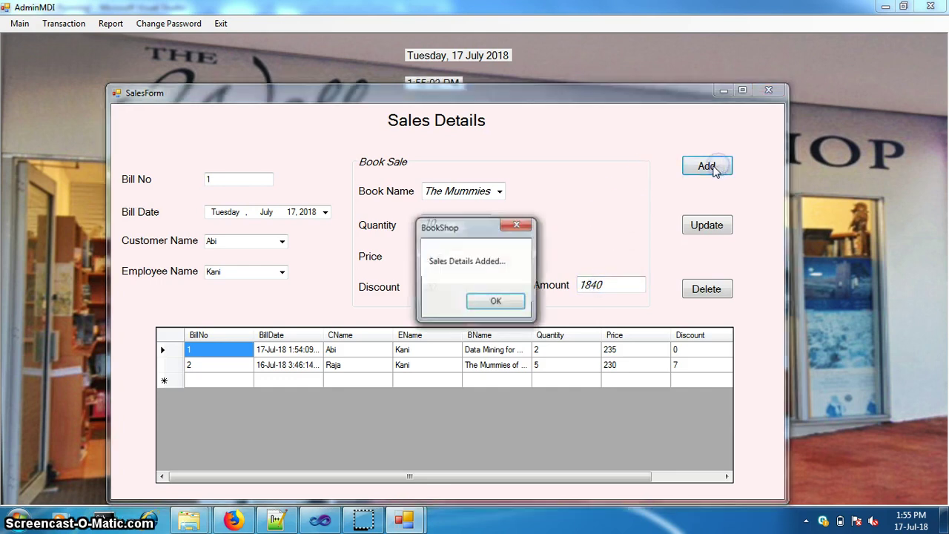
left_click(496, 302)
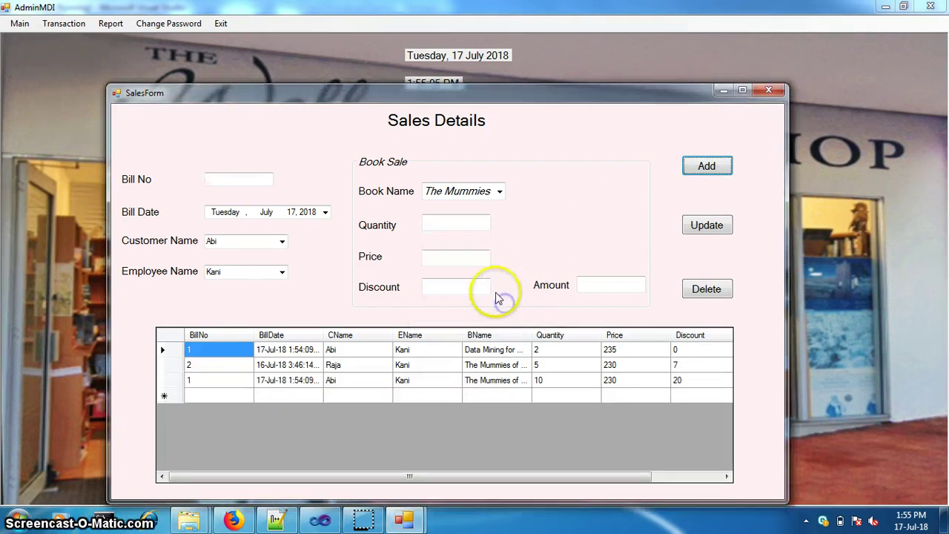
left_click(770, 92)
left_click(53, 24)
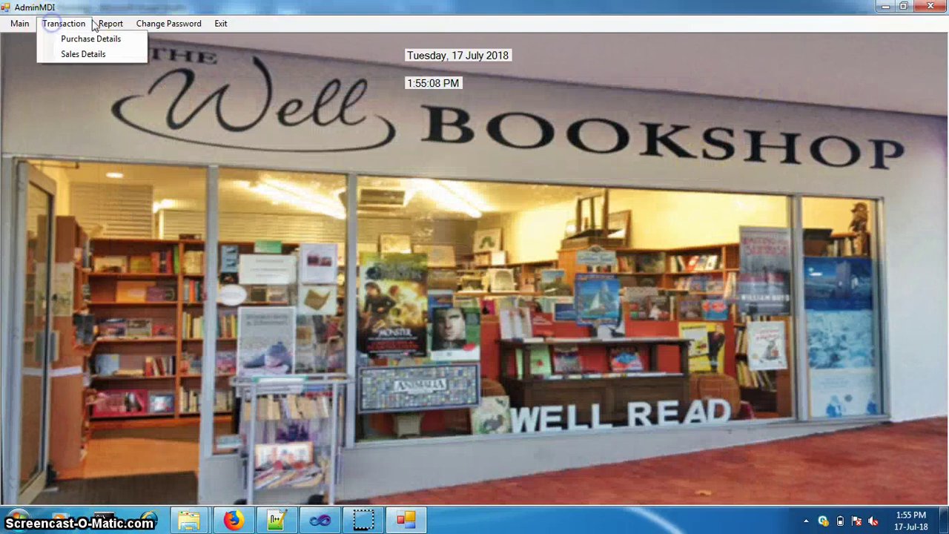
left_click(116, 37)
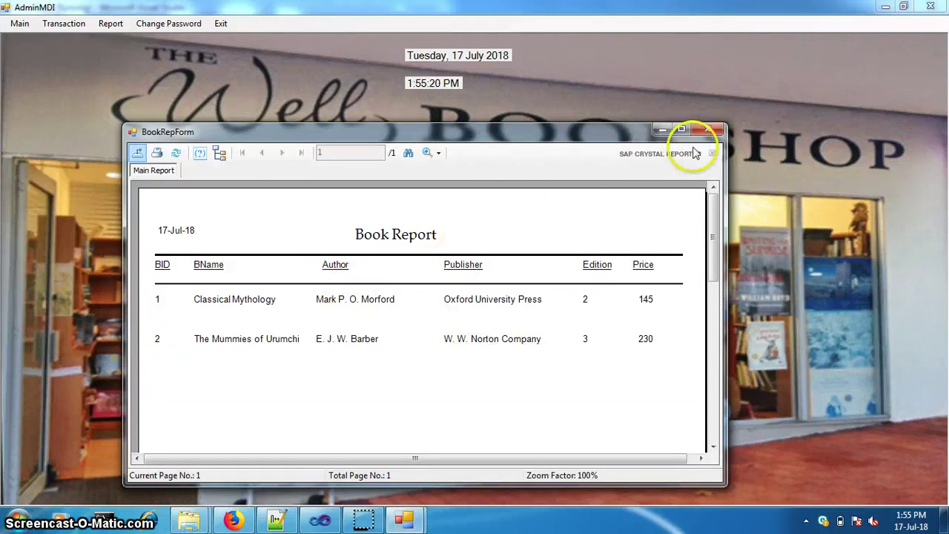
left_click(707, 129)
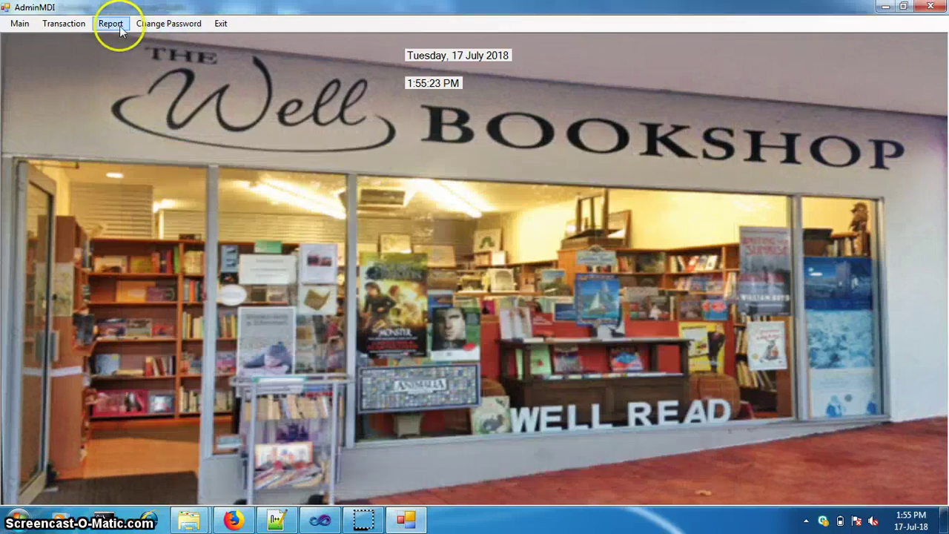
left_click(111, 24)
left_click(120, 56)
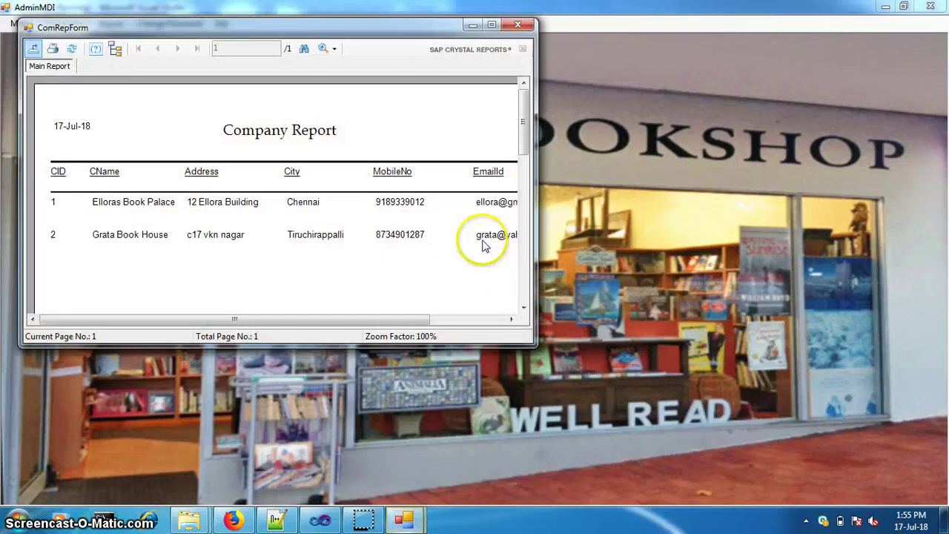
left_click(489, 24)
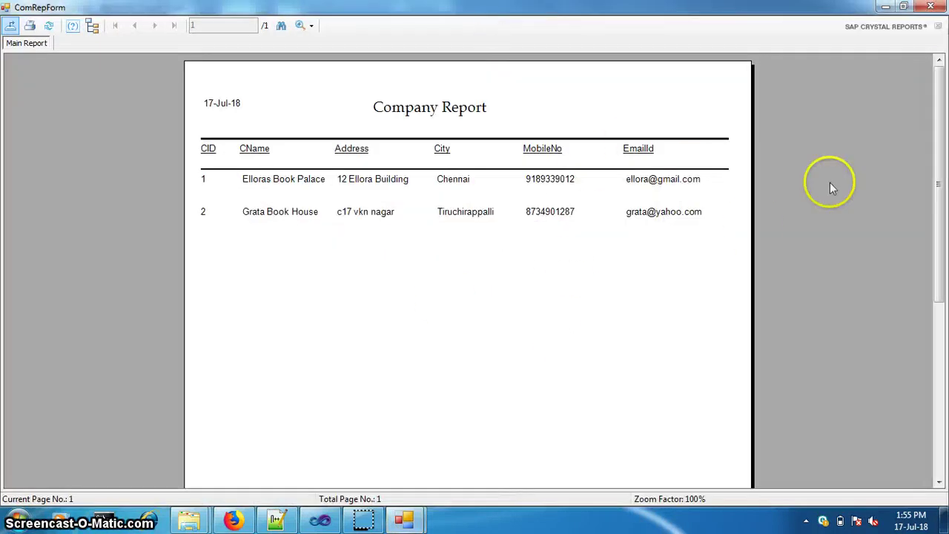
left_click(931, 7)
left_click(111, 23)
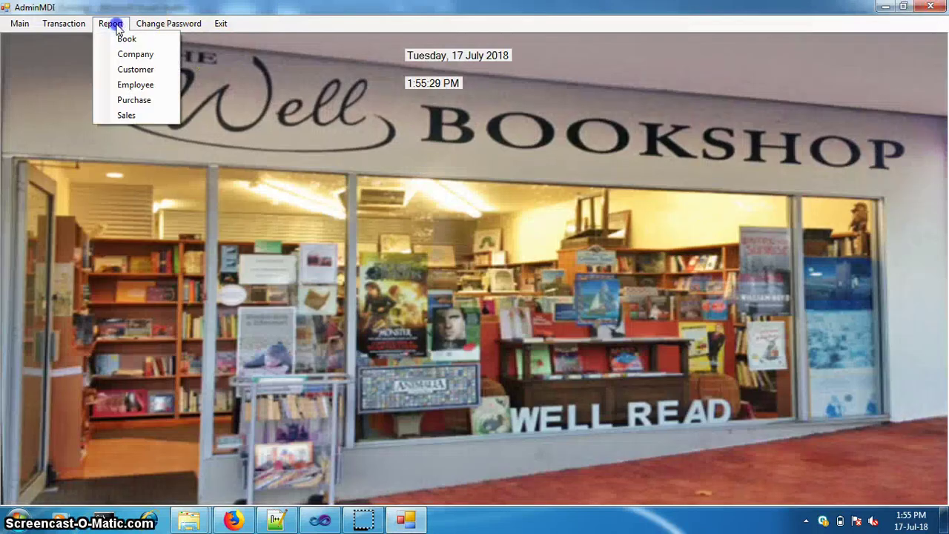
left_click(136, 102)
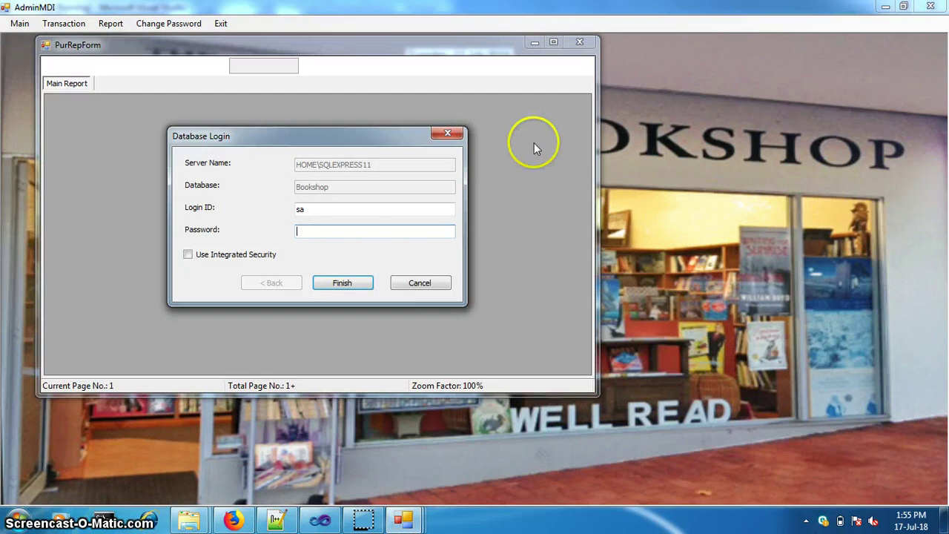
left_click(343, 283)
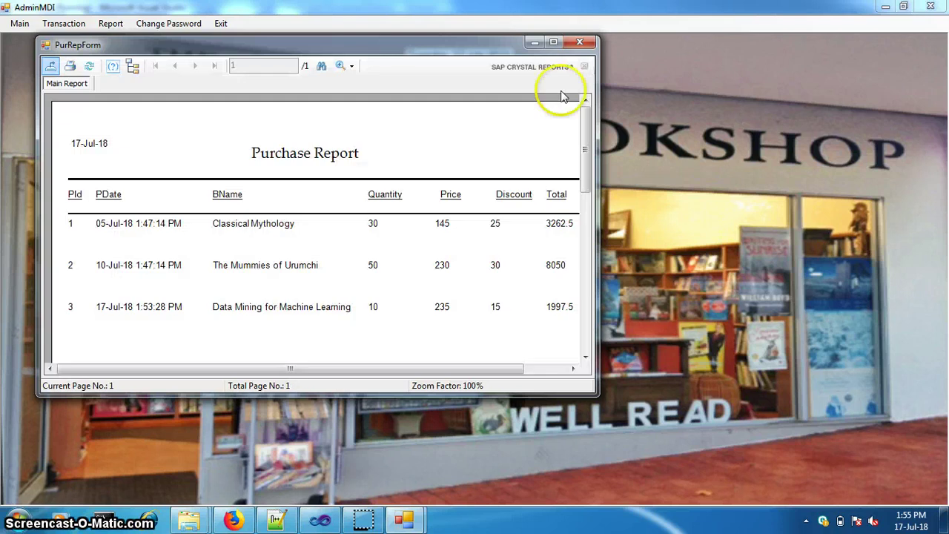
left_click(553, 43)
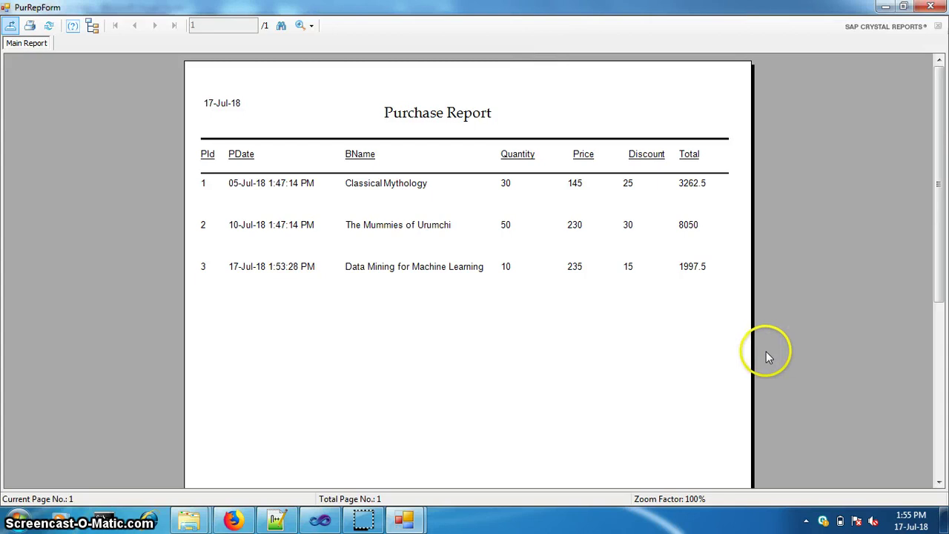
left_click(931, 6)
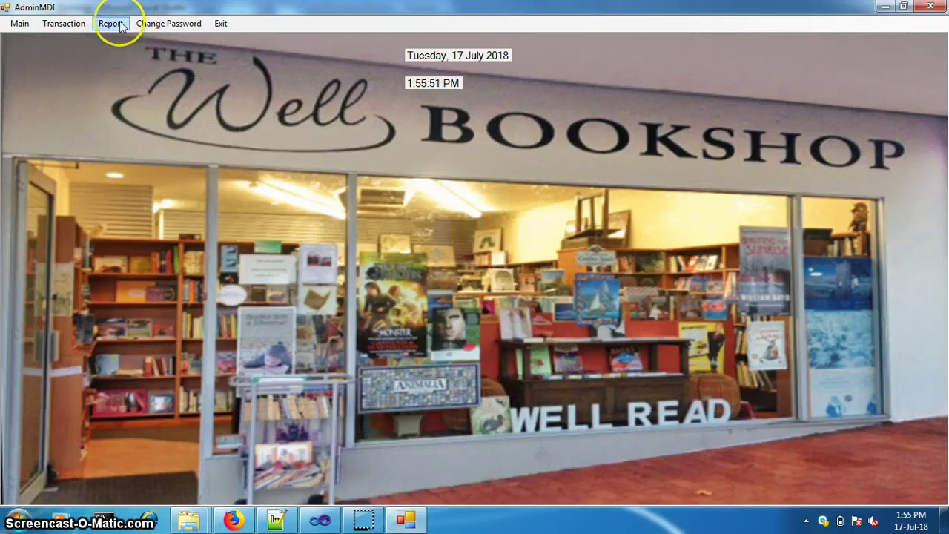
left_click(111, 24)
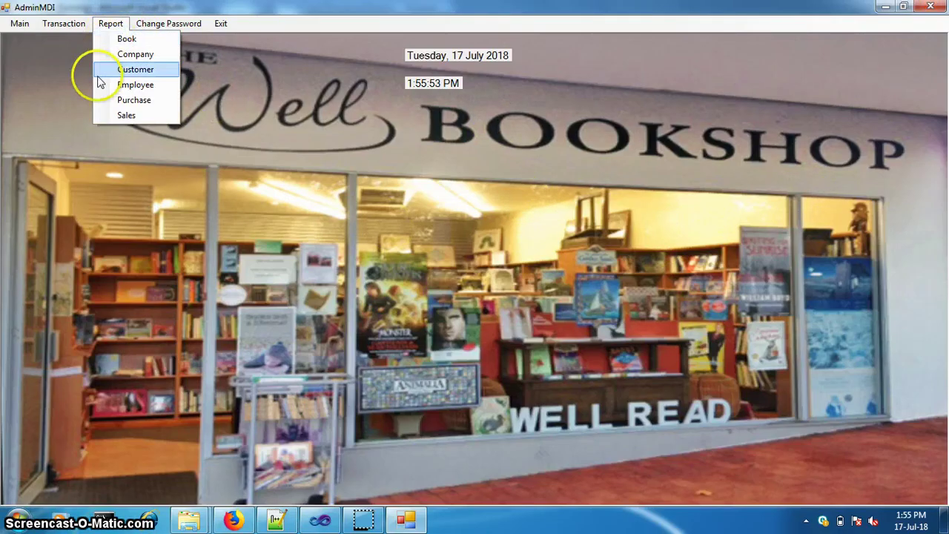
left_click(137, 115)
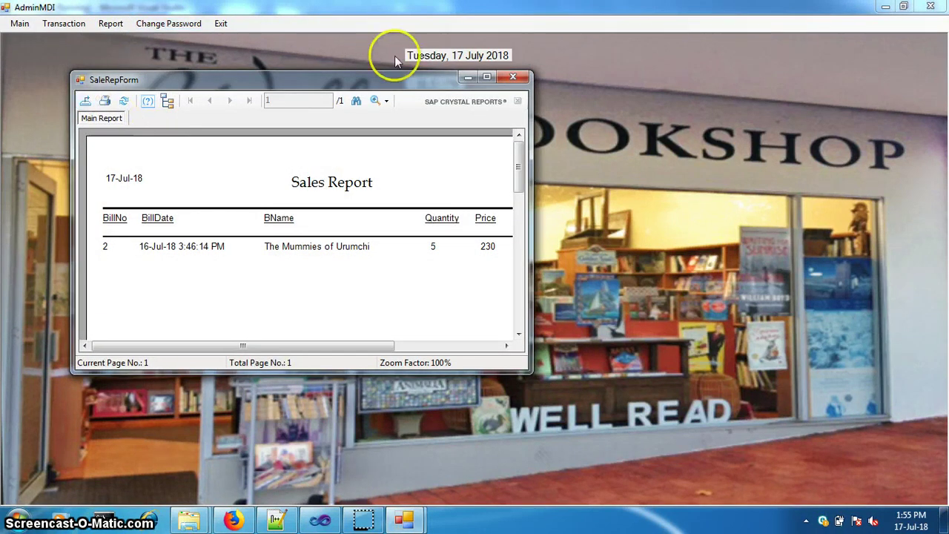
left_click(488, 77)
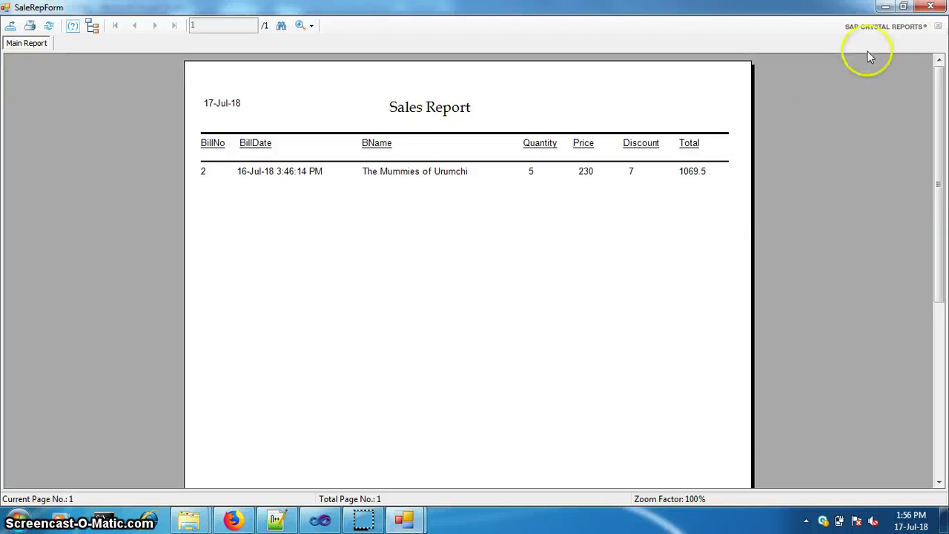
left_click(930, 8)
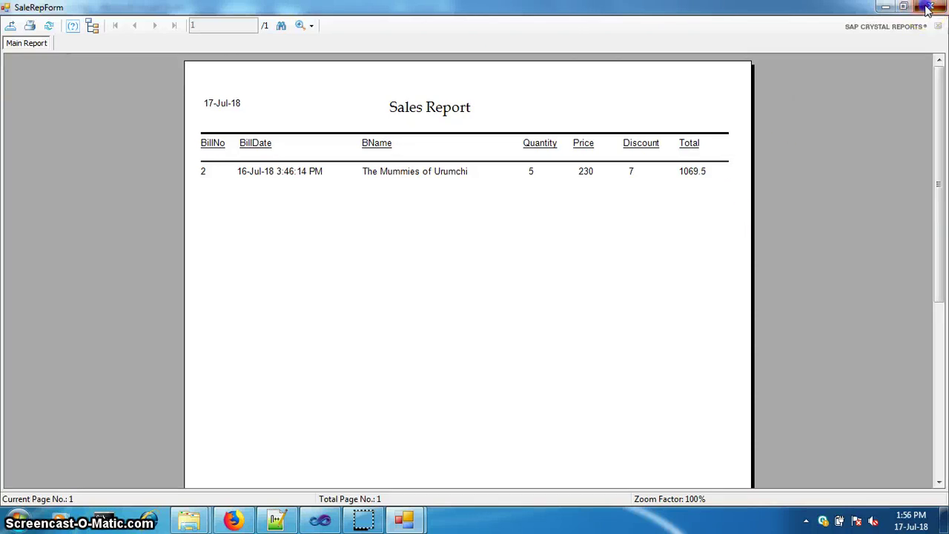
left_click(159, 23)
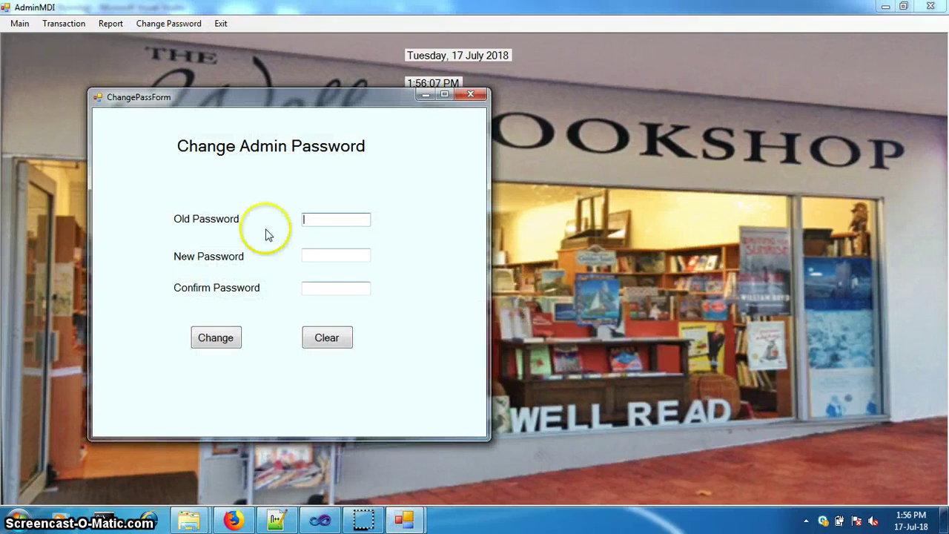
left_click(471, 95)
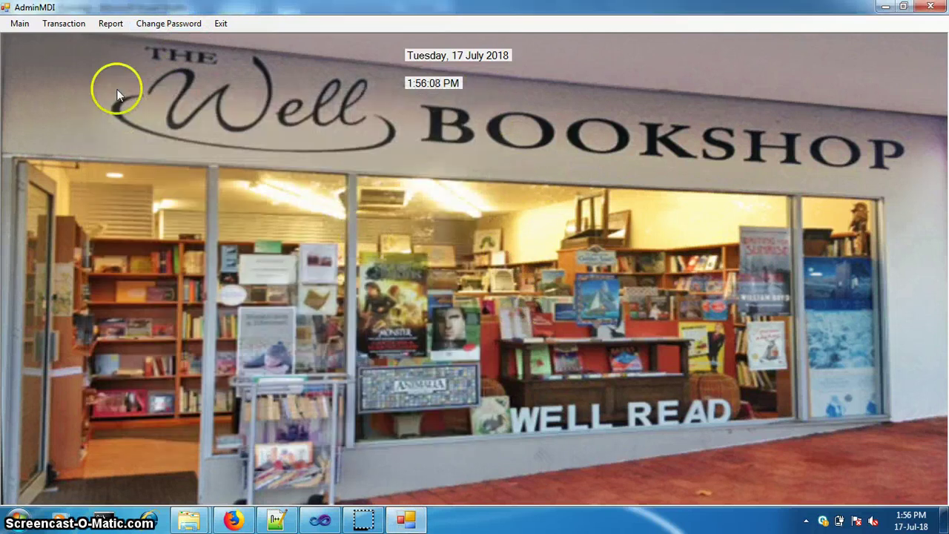